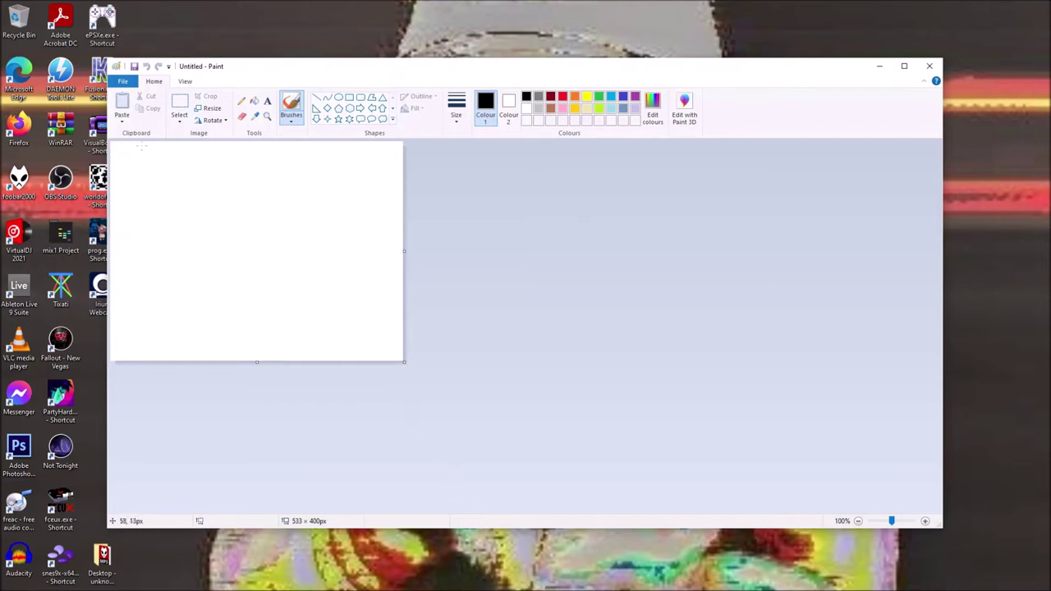
- Show the Recent pictures list in Paint's File menu
click(120, 80)
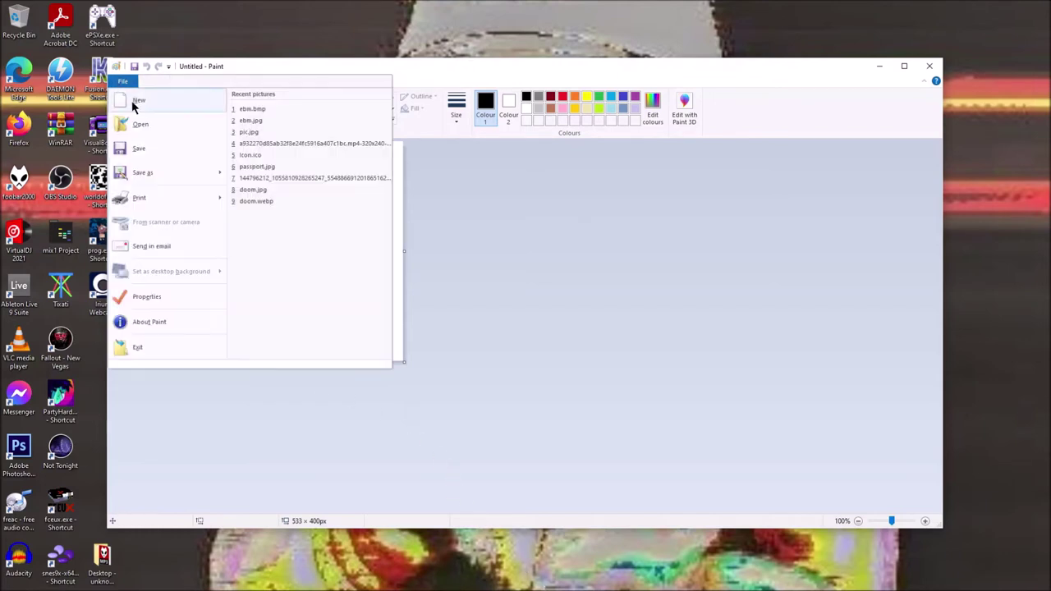
- Open the black-and-white photo ebm.jpg from Paint's recent pictures
click(250, 122)
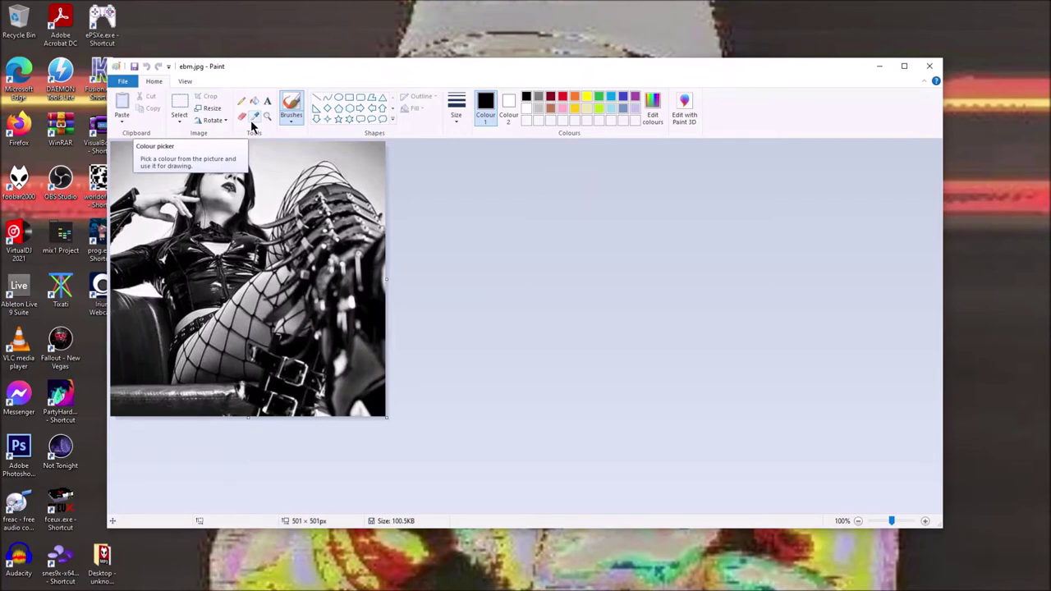
- Start a Save as, look through the file format list, then cancel without saving
click(124, 82)
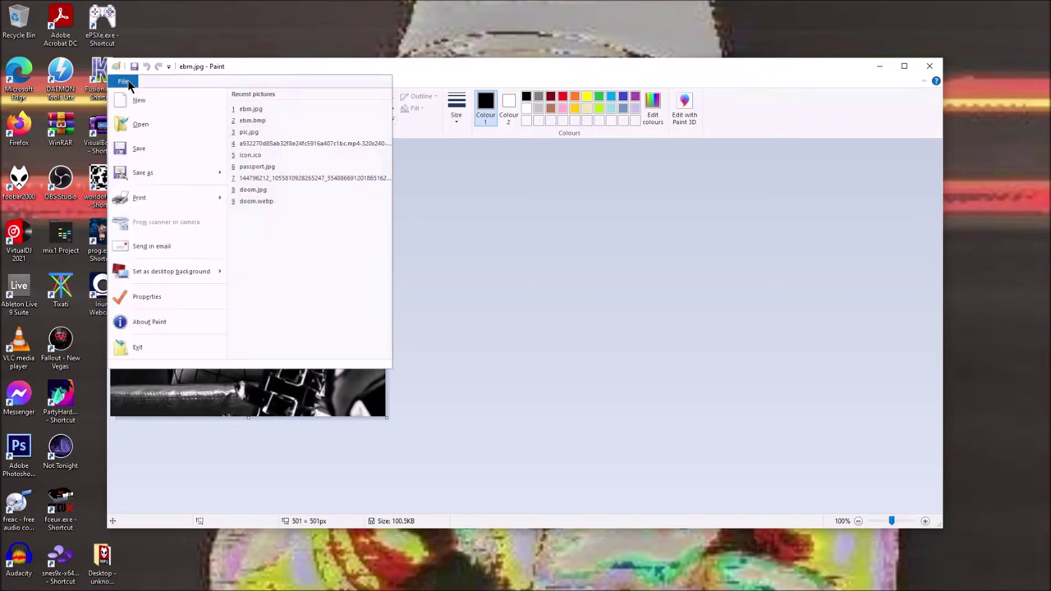
click(153, 172)
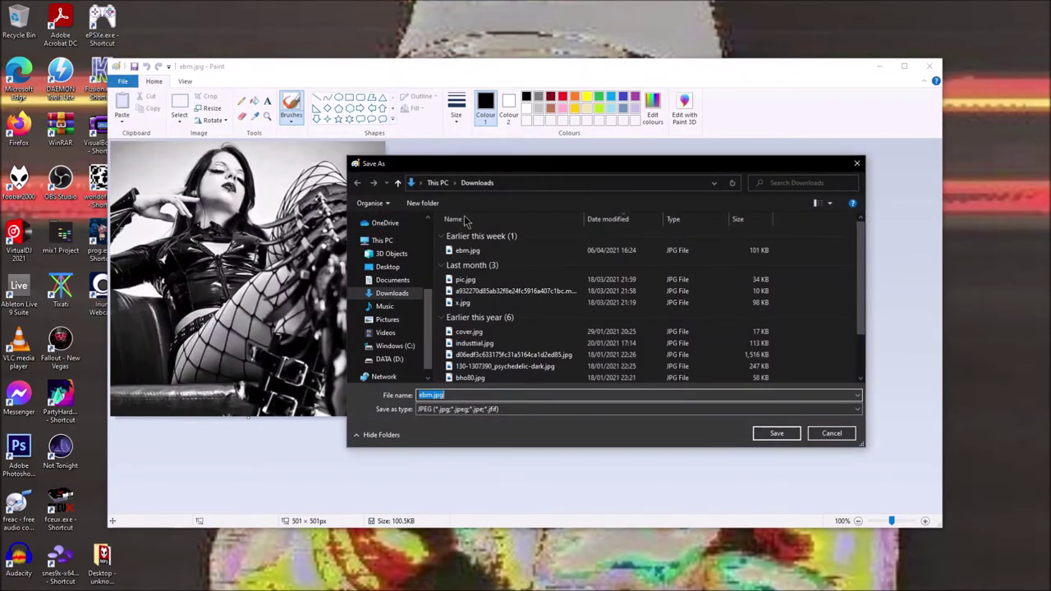
click(547, 411)
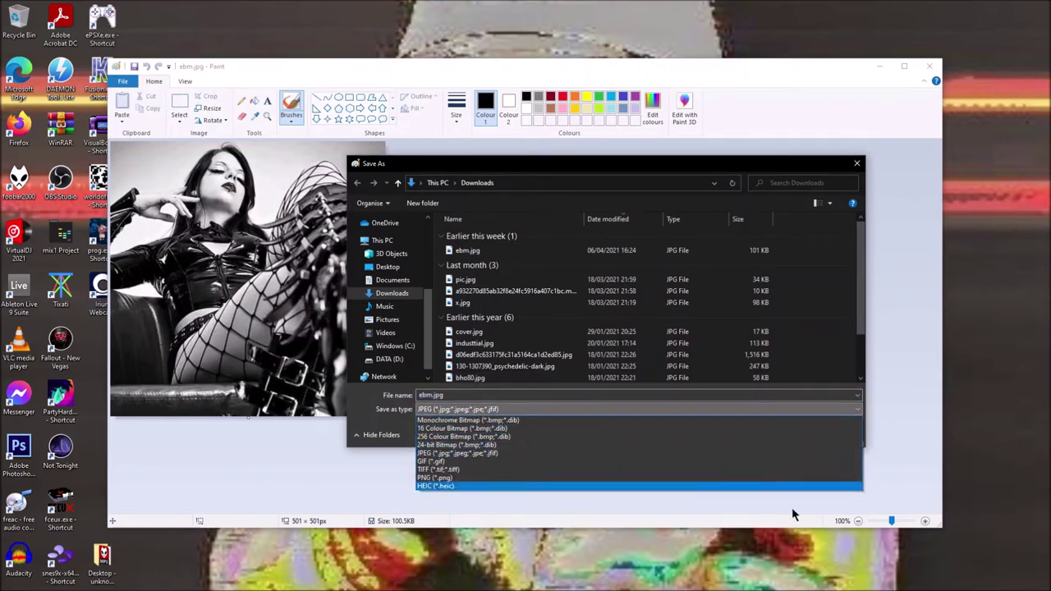
click(826, 351)
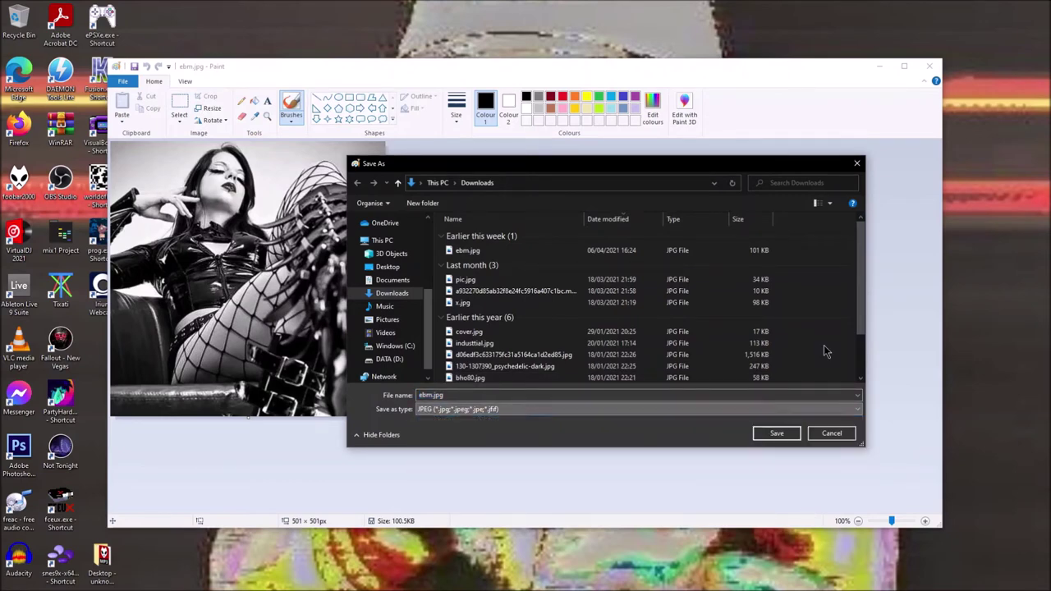
click(662, 396)
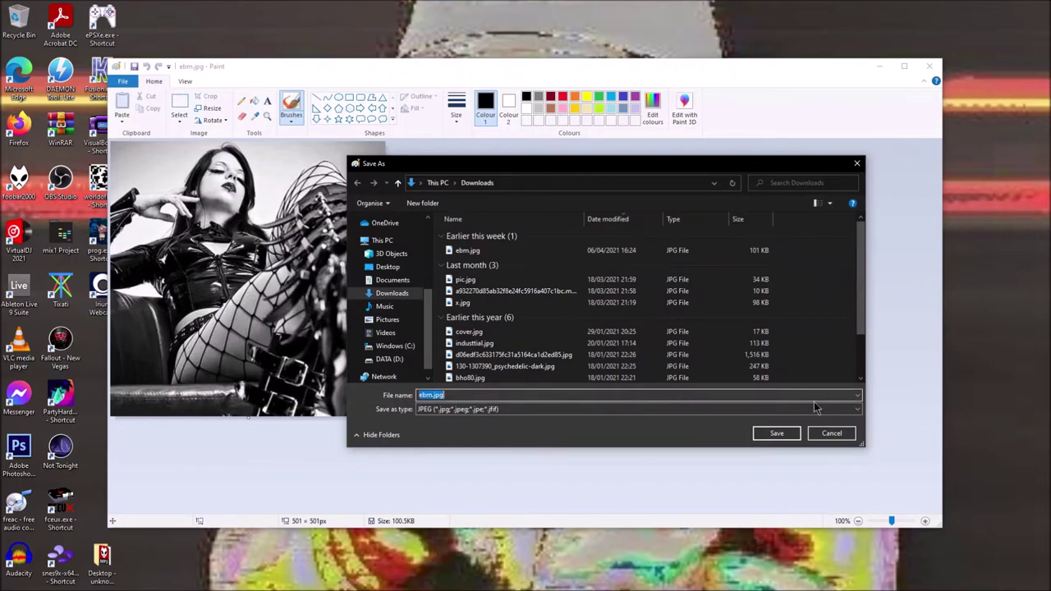
click(817, 434)
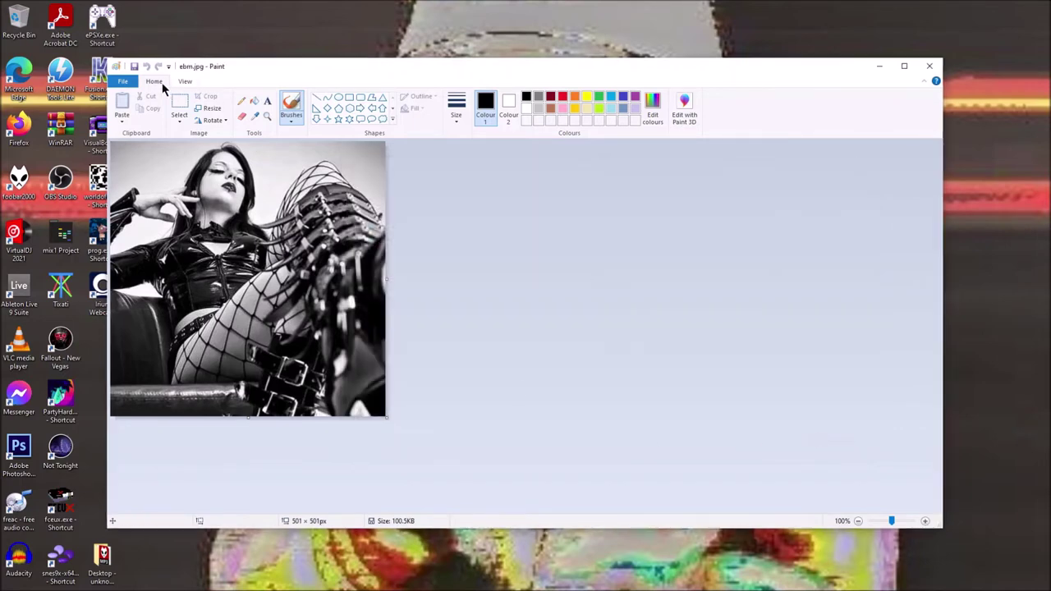
- Save the photo as BMP picture ebm.bmp in Downloads, replacing the existing file
click(130, 82)
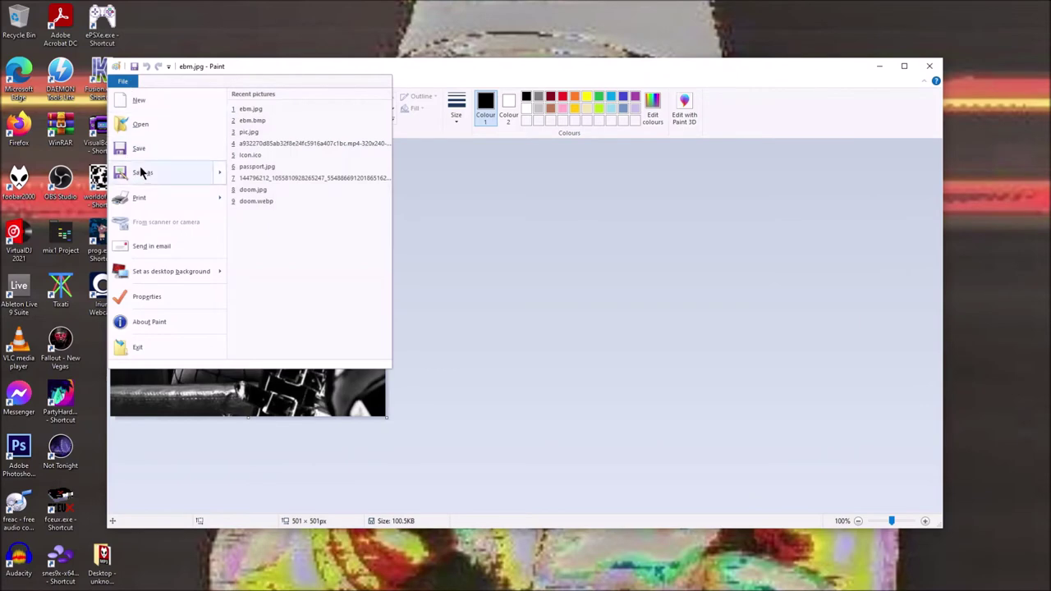
mouse_move(141, 172)
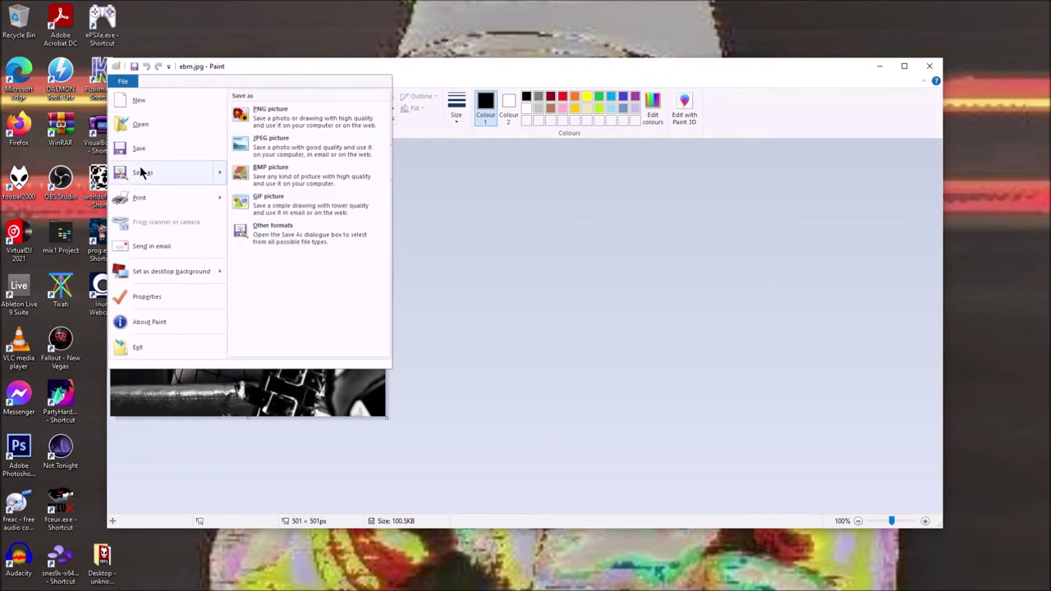
click(249, 182)
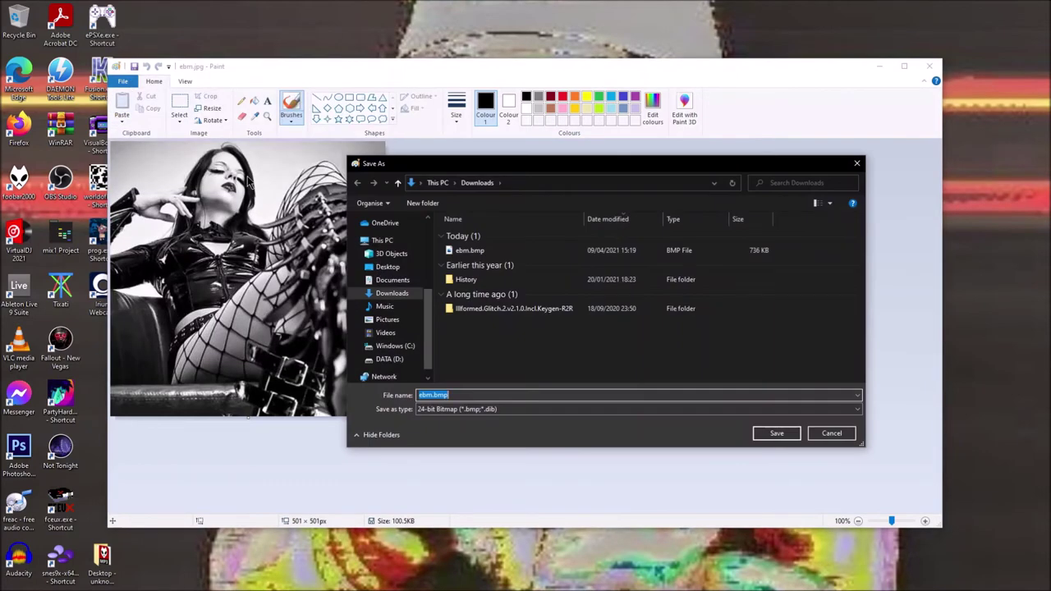
key(Return)
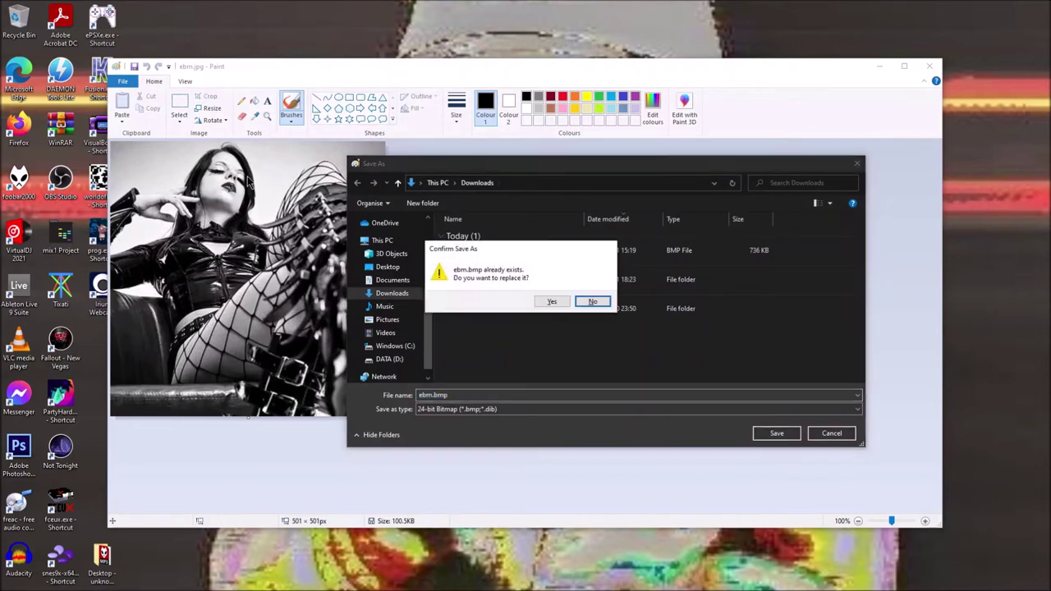
key(Left)
key(Return)
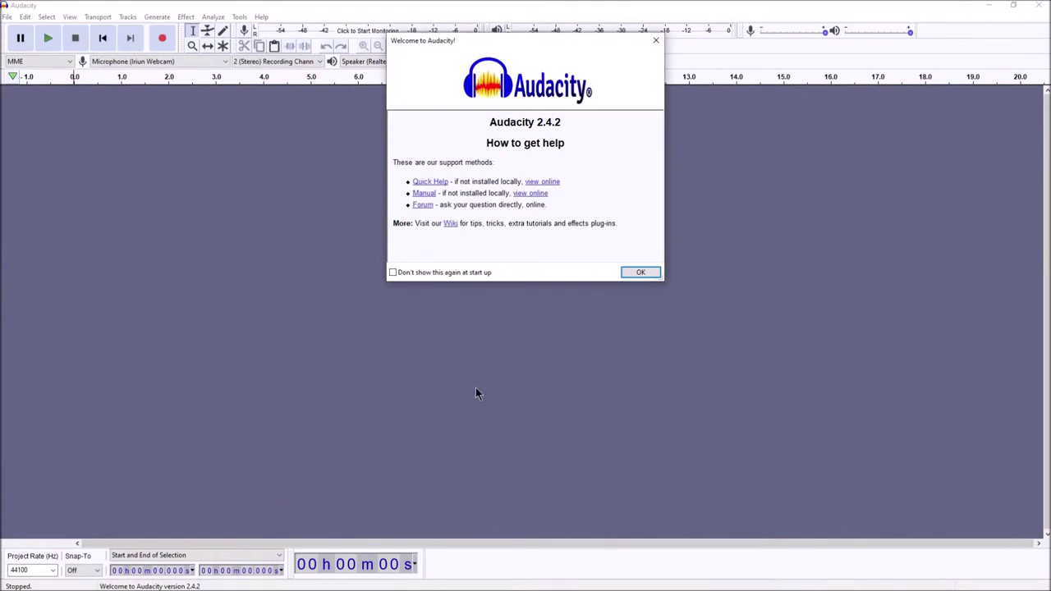
- Dismiss the Welcome dialog and choose Downloads\ebm.bmp through File > Import > Raw Data
click(640, 273)
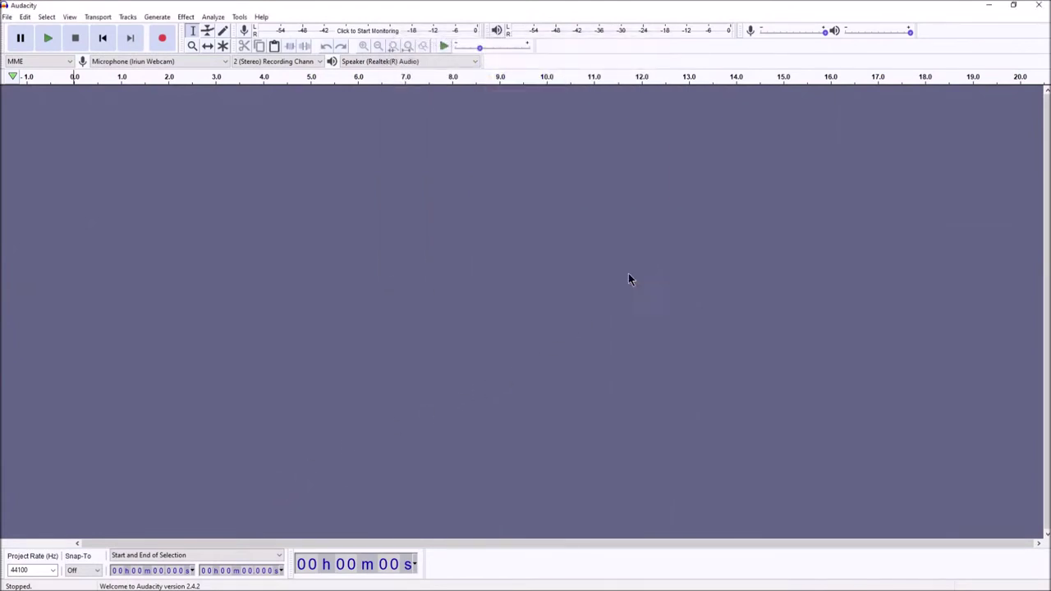
click(10, 17)
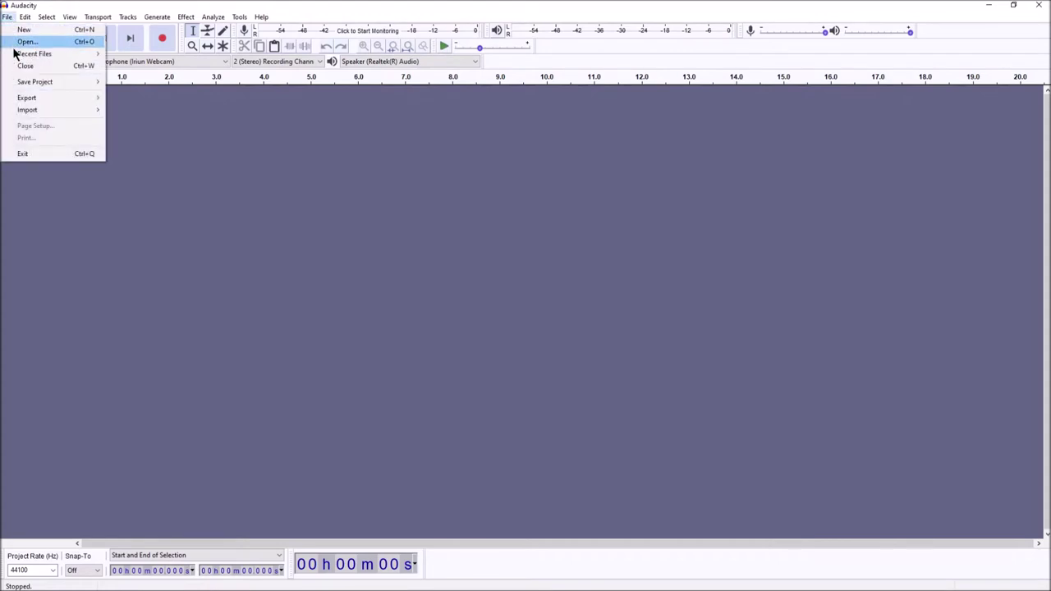
mouse_move(31, 104)
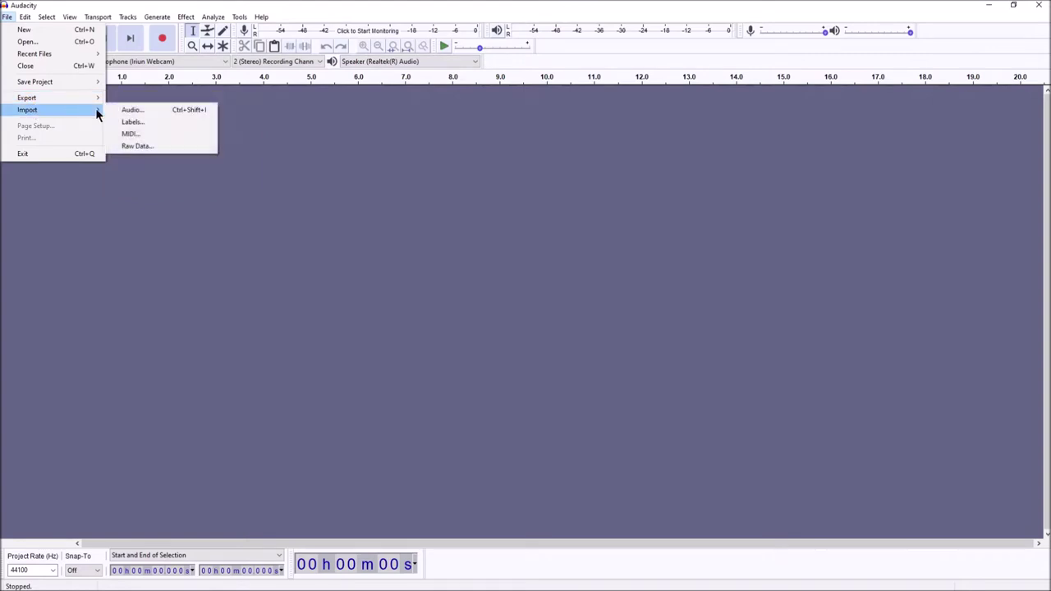
click(129, 147)
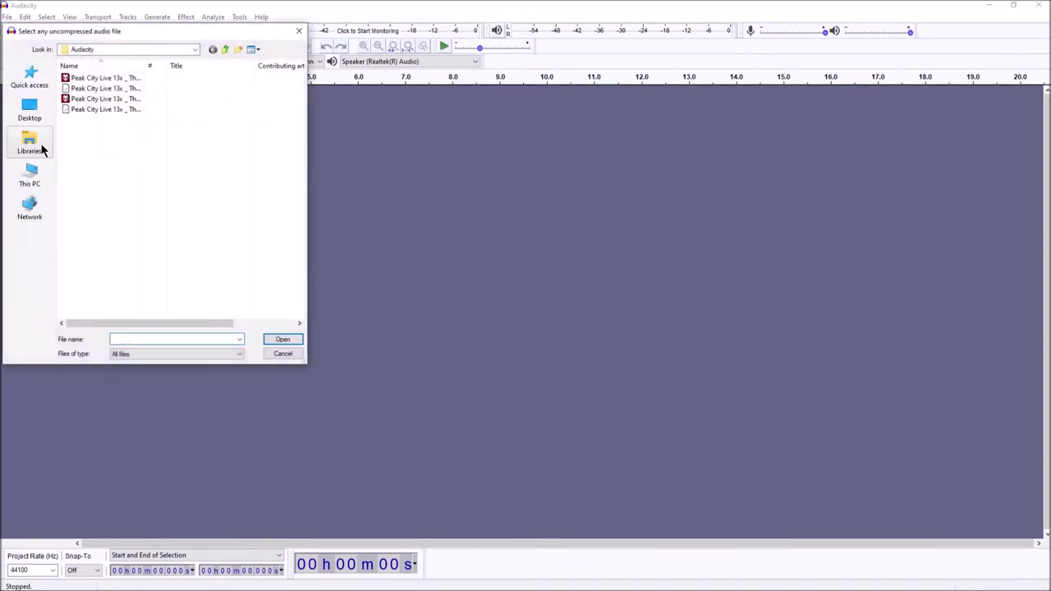
click(38, 169)
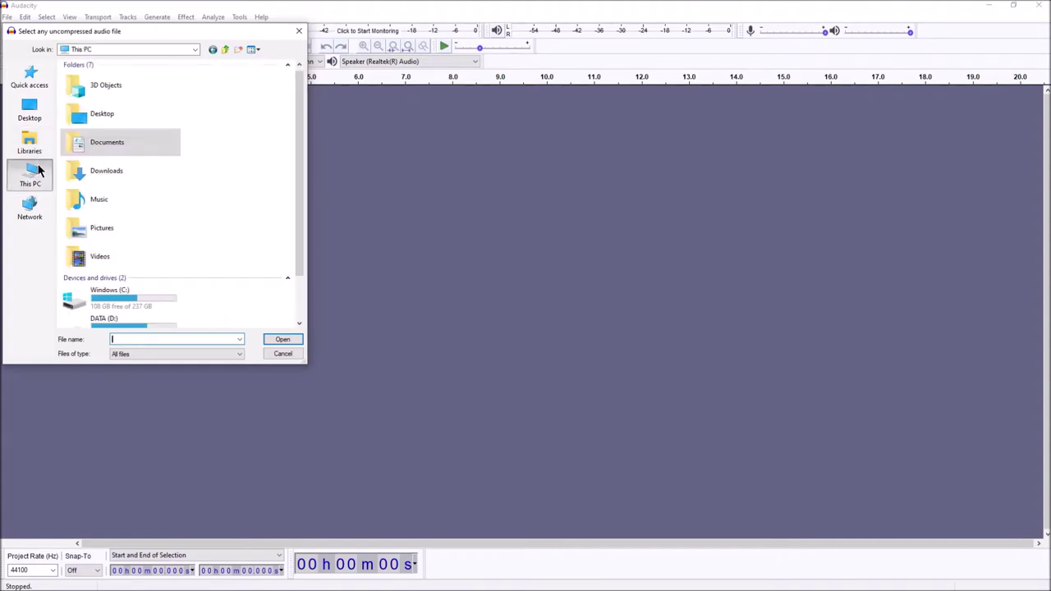
double_click(95, 174)
click(94, 174)
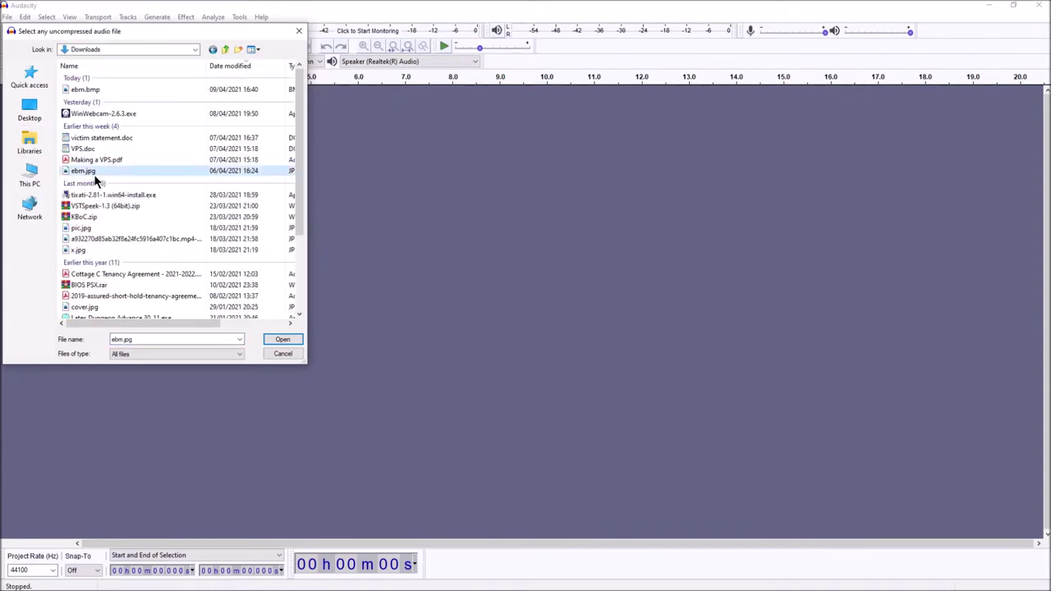
double_click(78, 90)
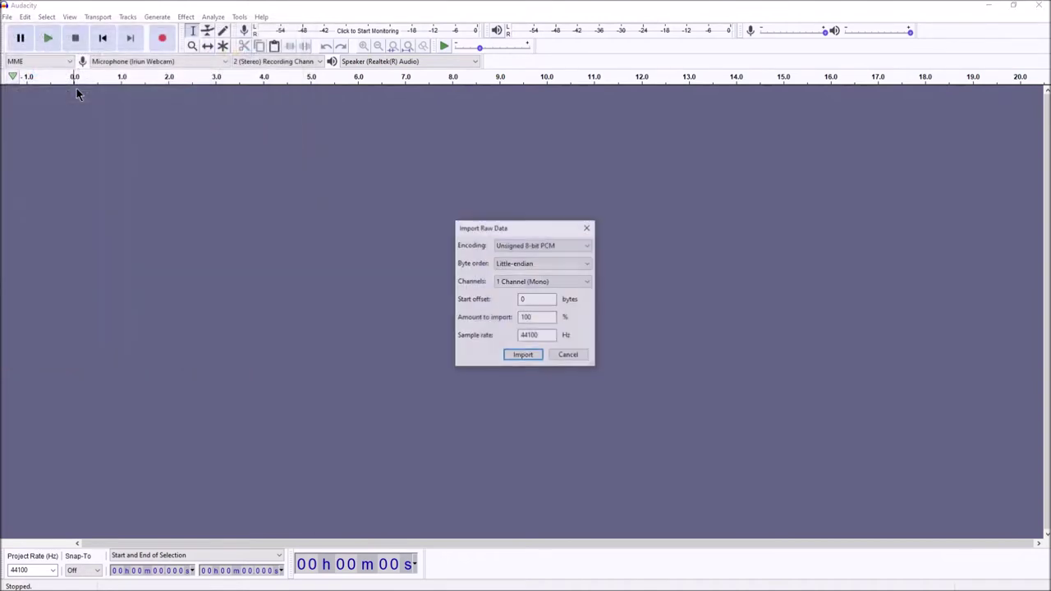
- Import ebm.bmp as U-Law, Big-endian raw data with start offset 0
click(525, 250)
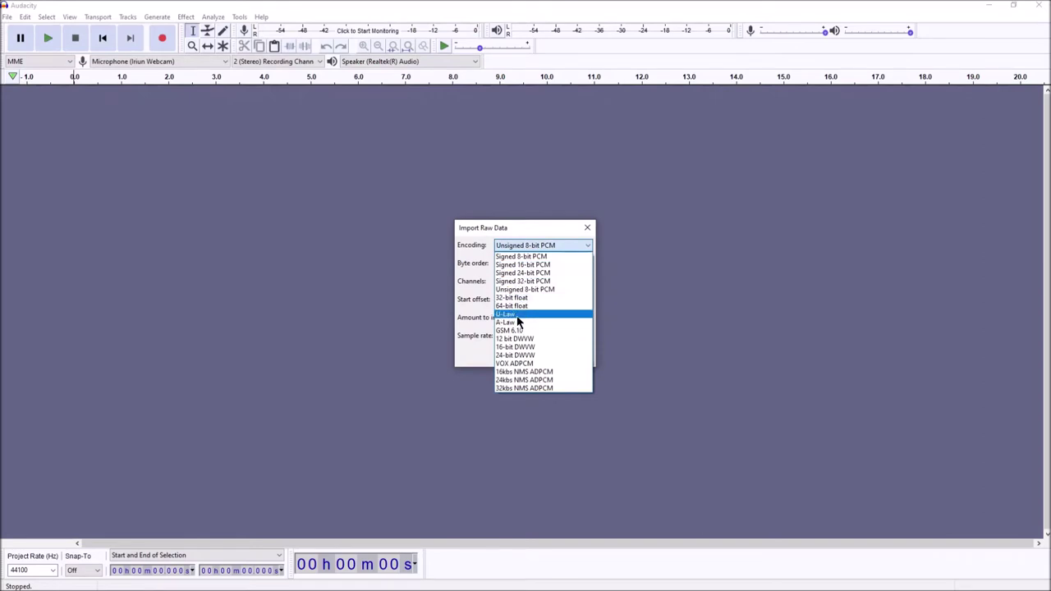
click(519, 315)
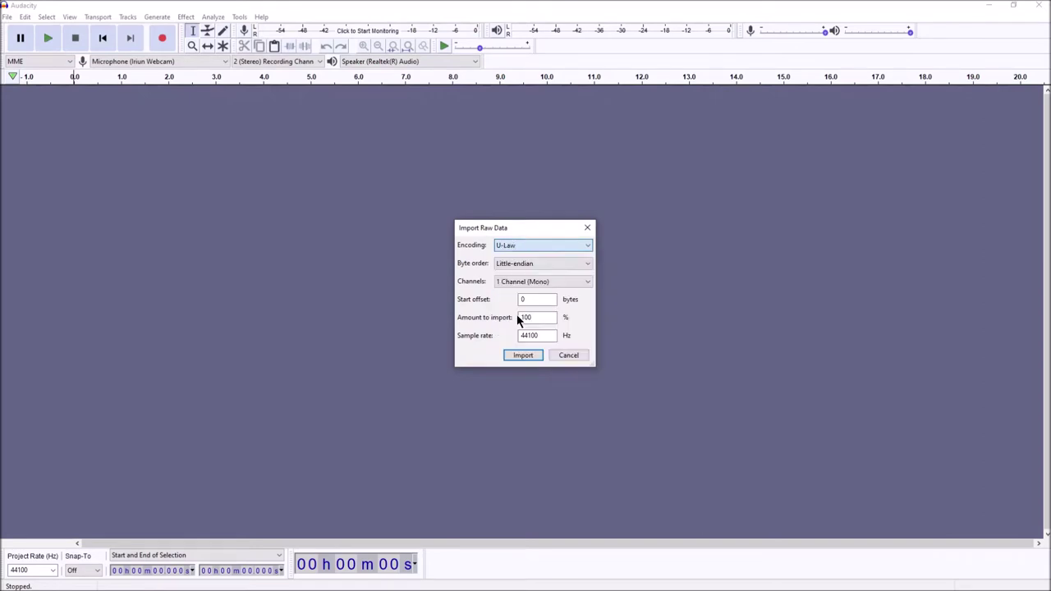
click(516, 264)
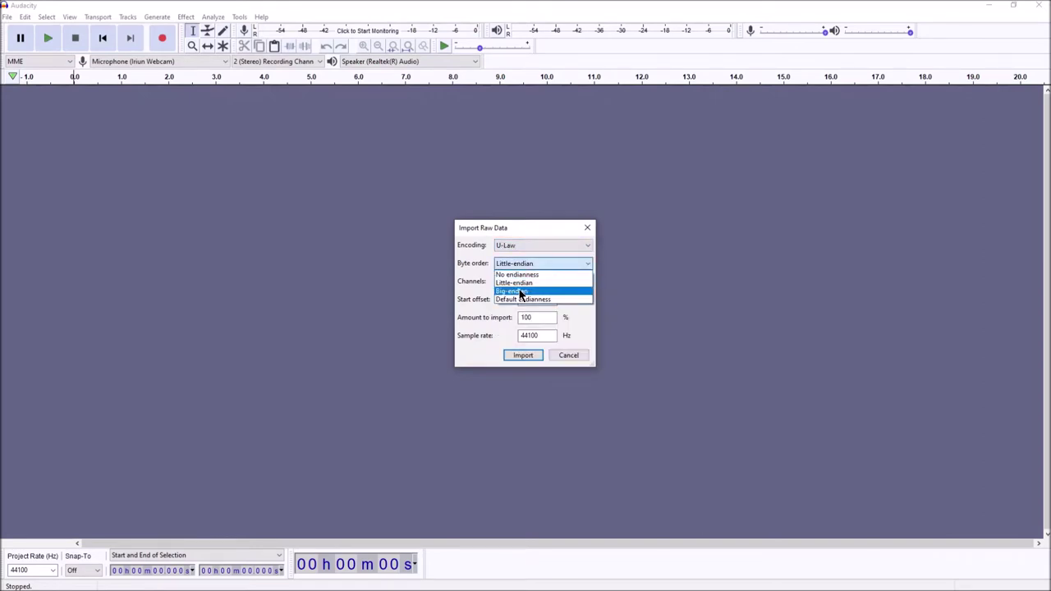
click(520, 287)
click(520, 298)
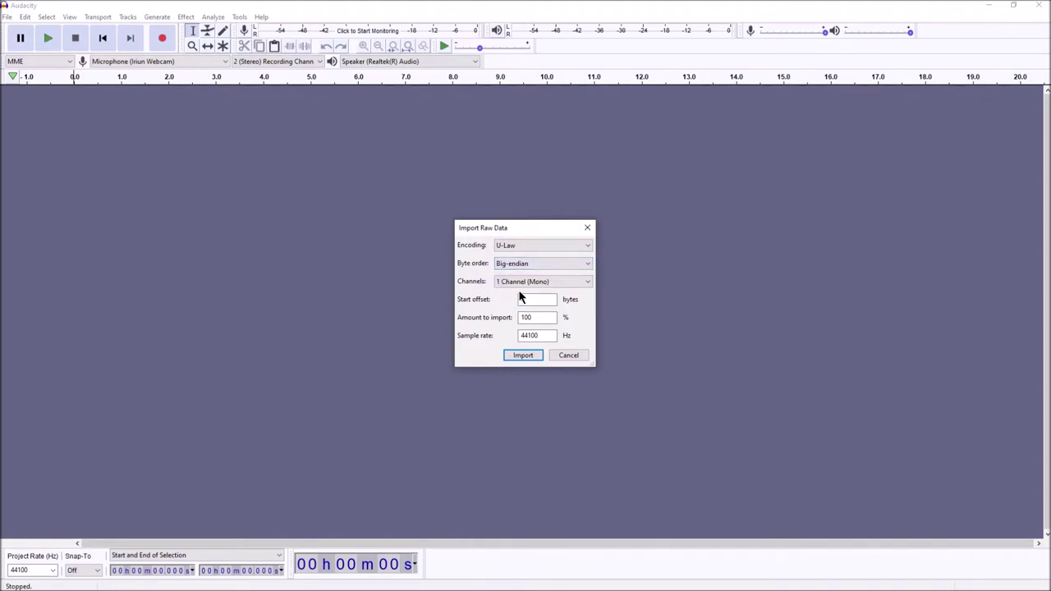
text(0)
click(523, 355)
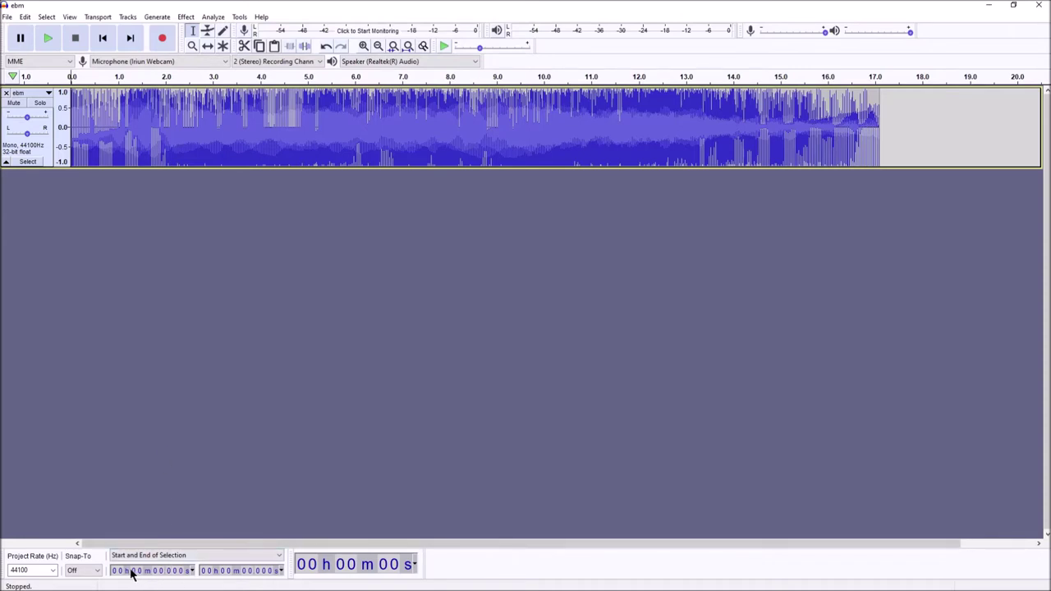
- Select the ebm track's audio from about 0.03 s to 9.2 s
click(175, 576)
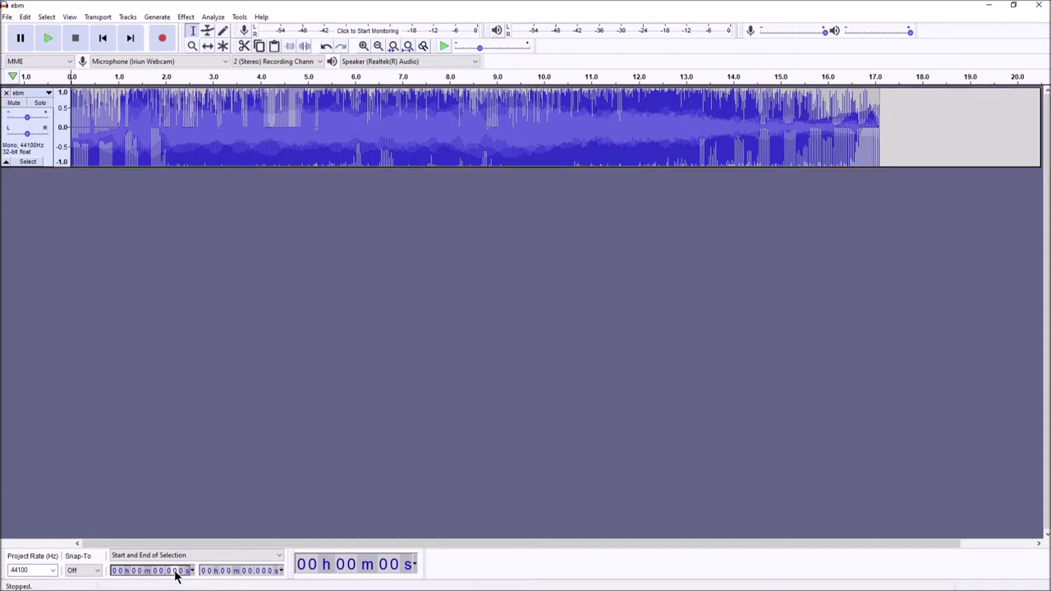
text(3)
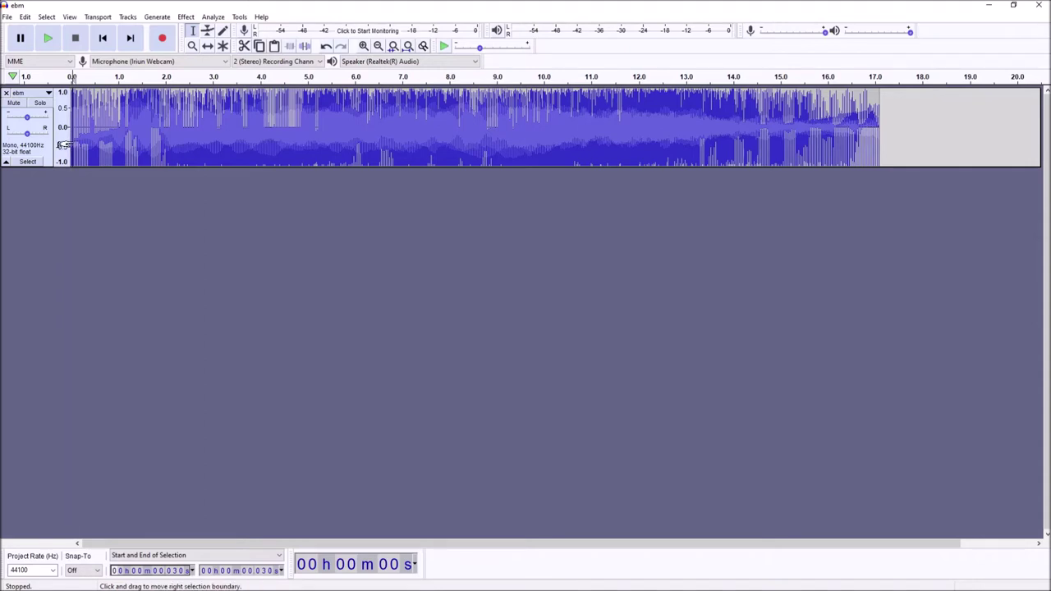
drag(62, 145, 508, 166)
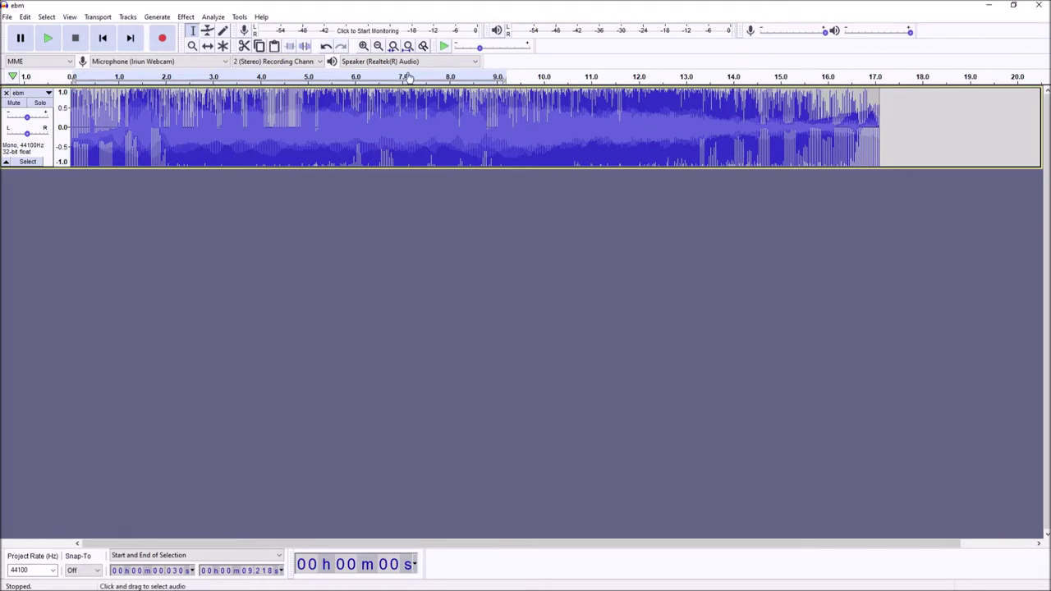
- Try Echo with nothing selected and dismiss the Disallowed warning
click(189, 18)
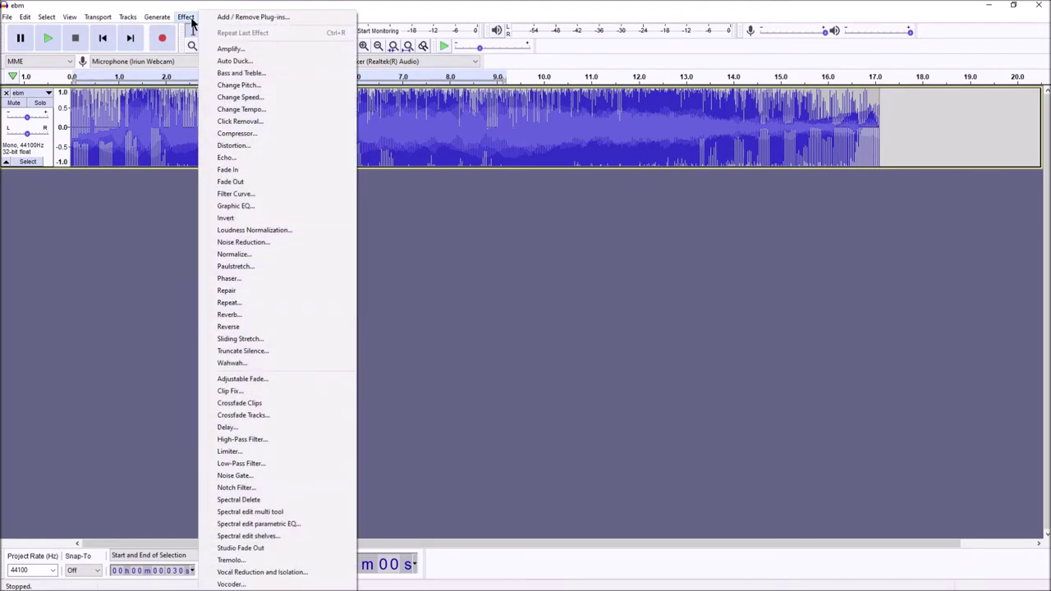
click(297, 161)
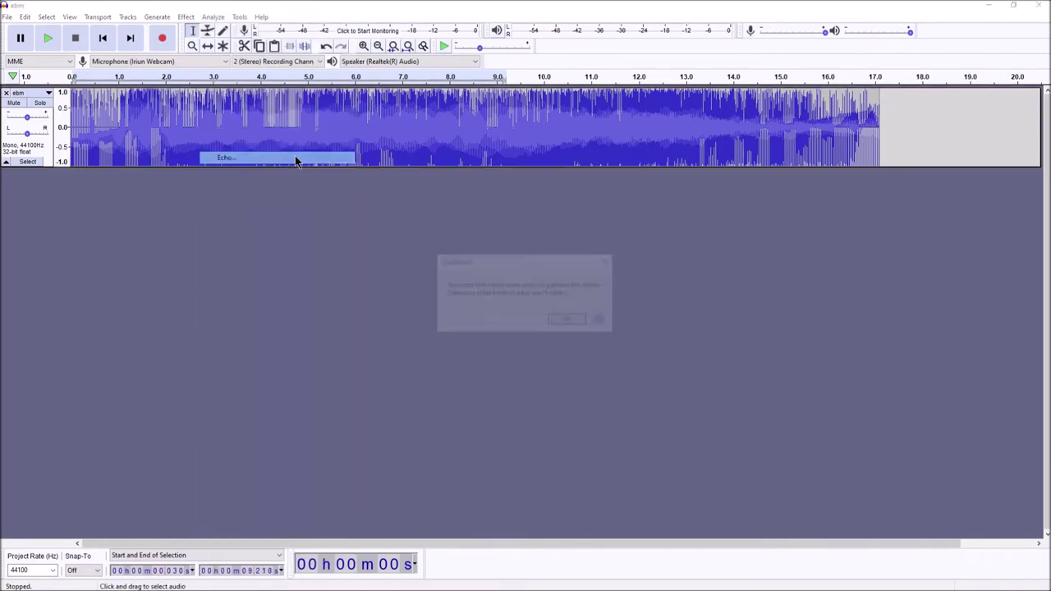
click(567, 321)
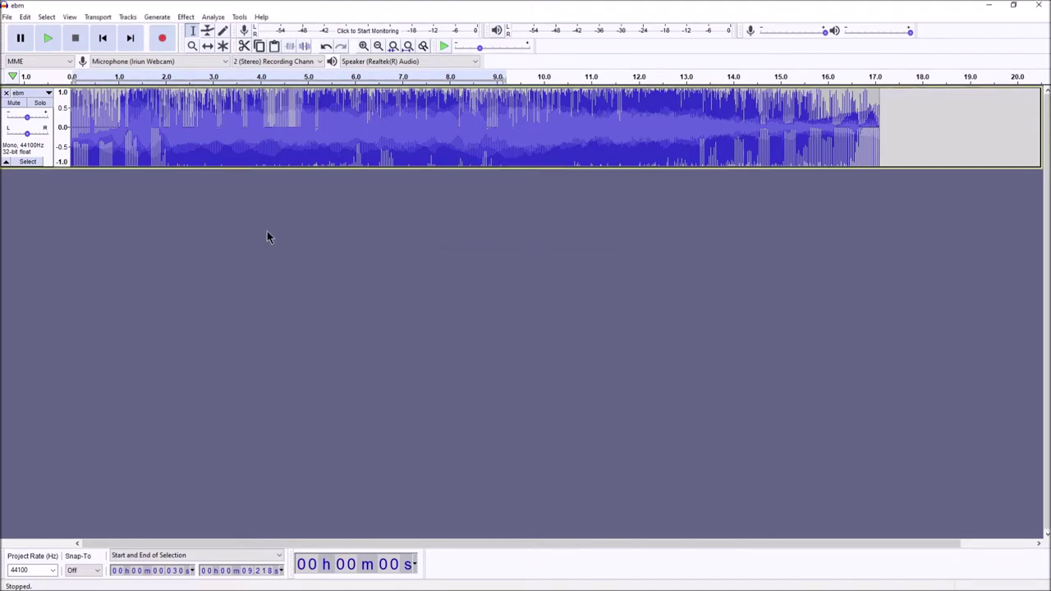
- Echo 0.08–2.75 s with 1 s delay and 0.5 decay, then select 4.5–7.5 s
drag(77, 123, 202, 110)
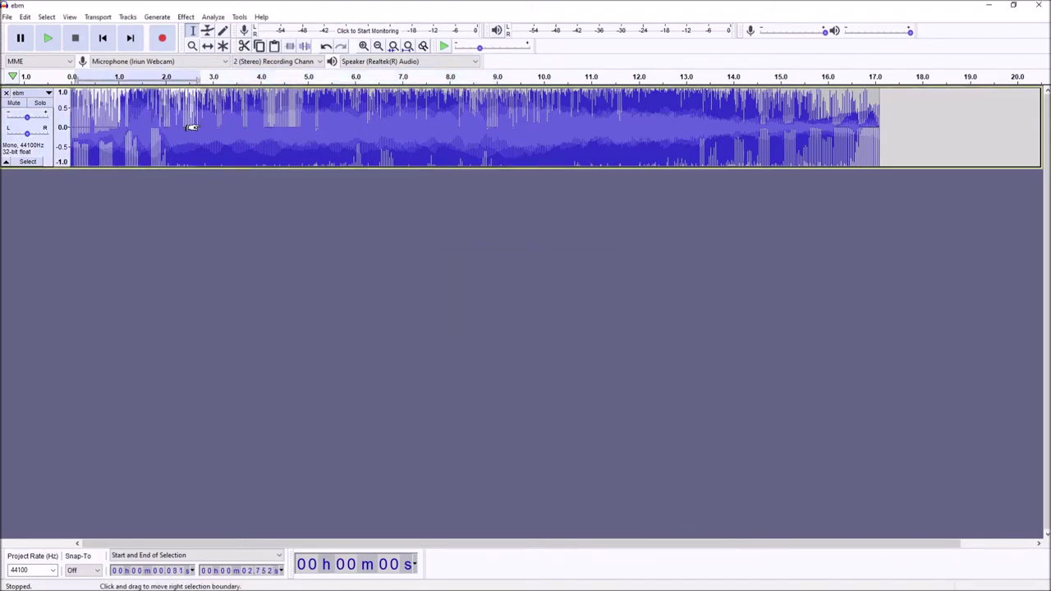
click(187, 17)
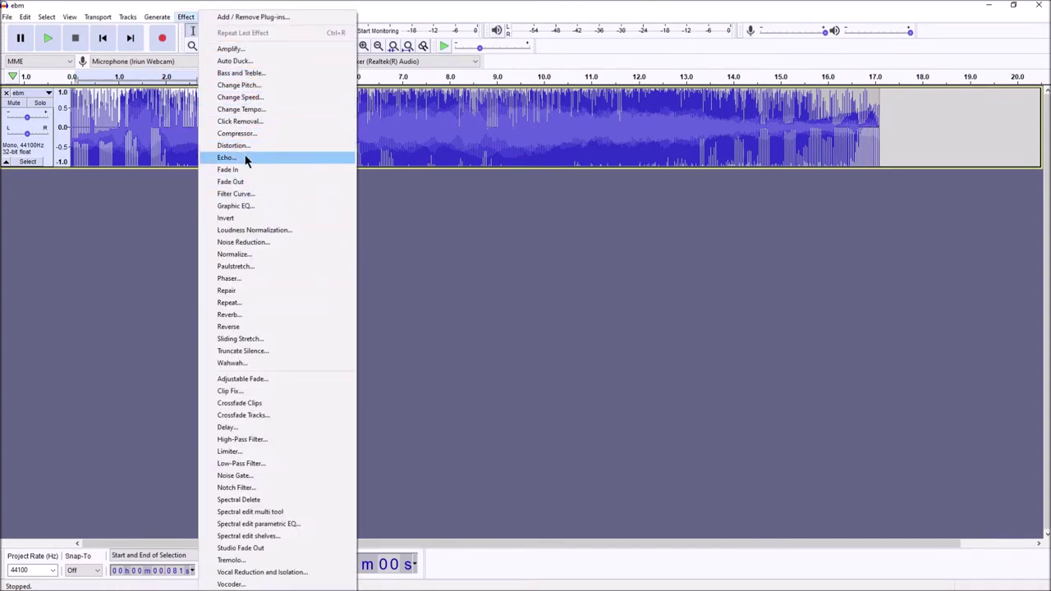
click(245, 157)
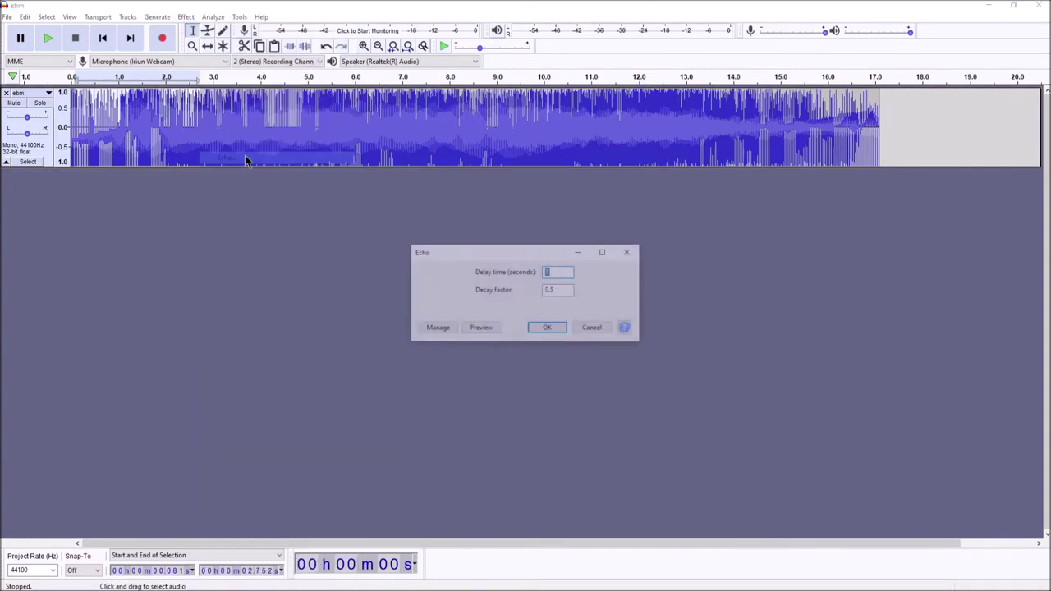
click(542, 328)
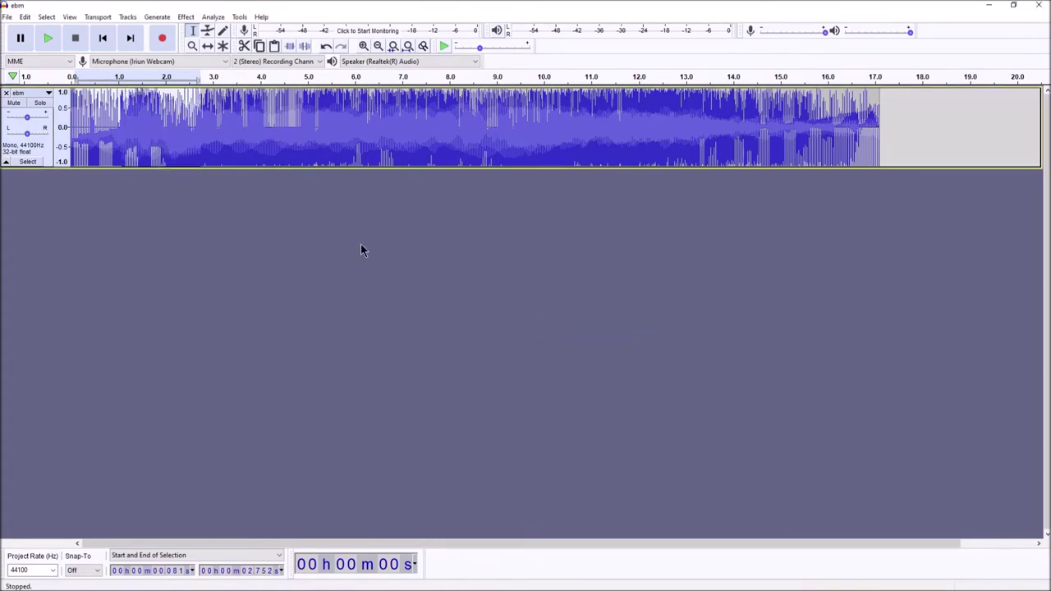
drag(282, 141, 427, 138)
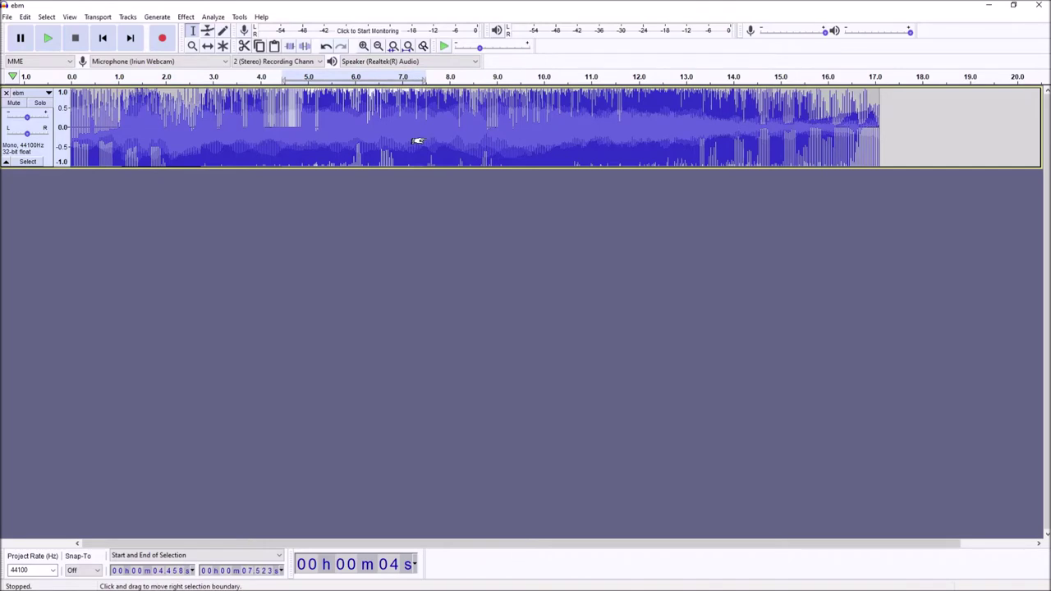
- Reverse the audio from 4.46 to 7.52 s, then select 8.87–12.39 s
click(192, 18)
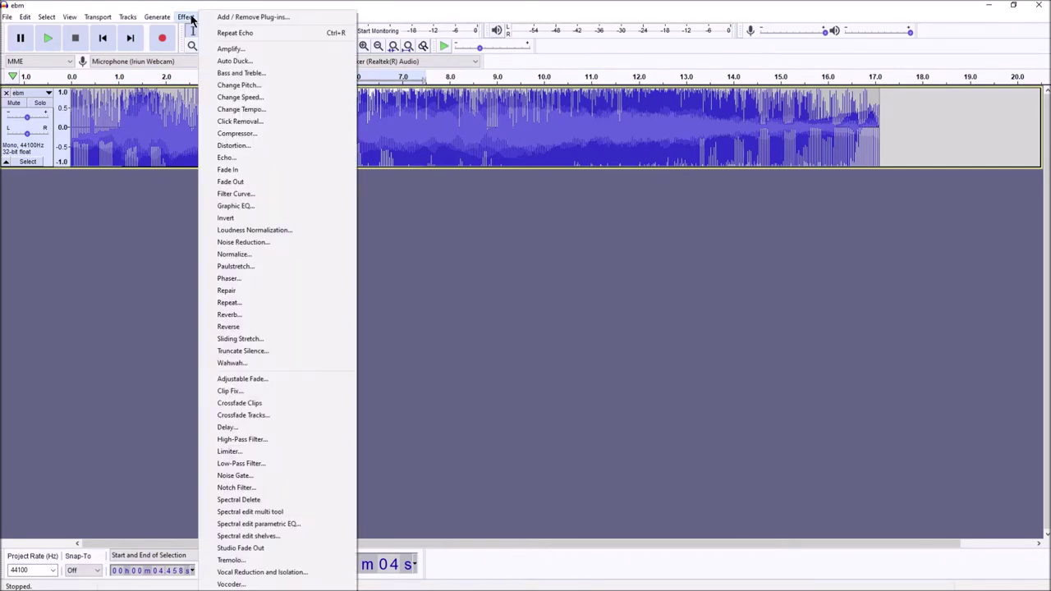
click(248, 330)
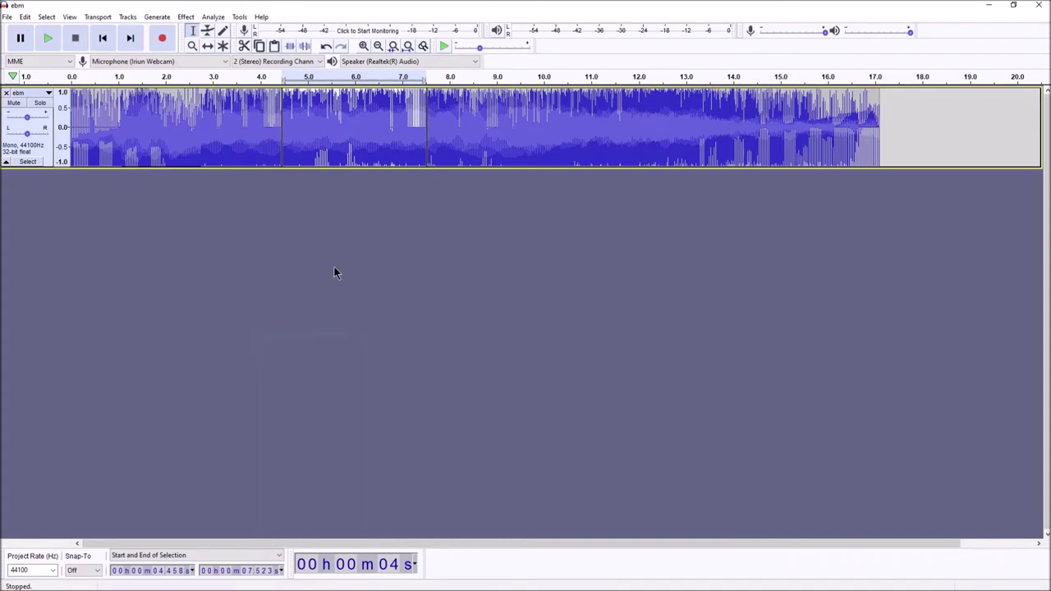
drag(491, 134, 657, 122)
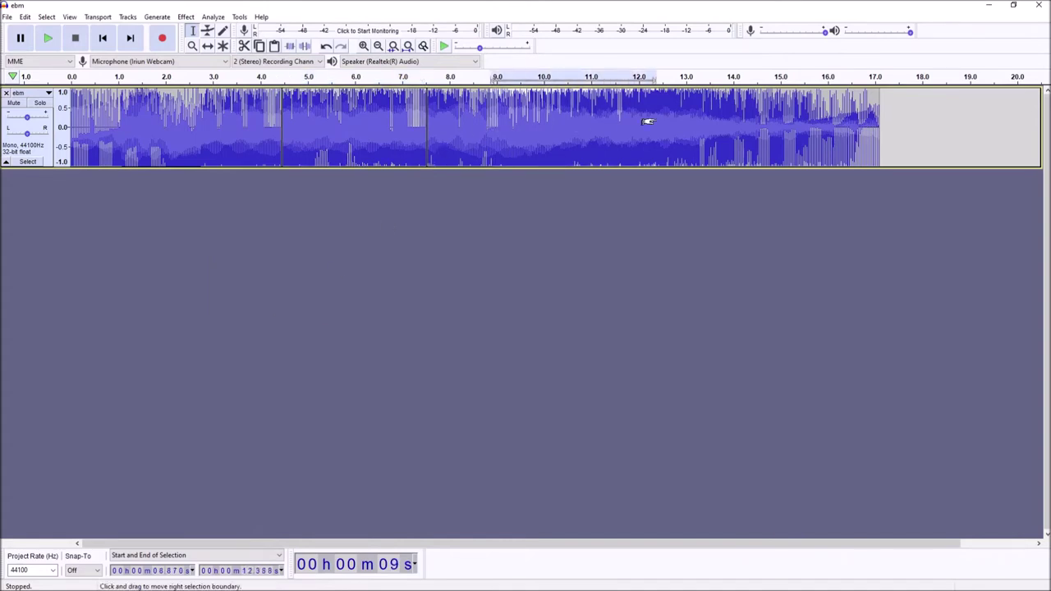
- Apply Wahwah with phase 210°, resonance 6.3, offset 58%, 13 dB gain; then select 13.7–15.7 s
click(183, 18)
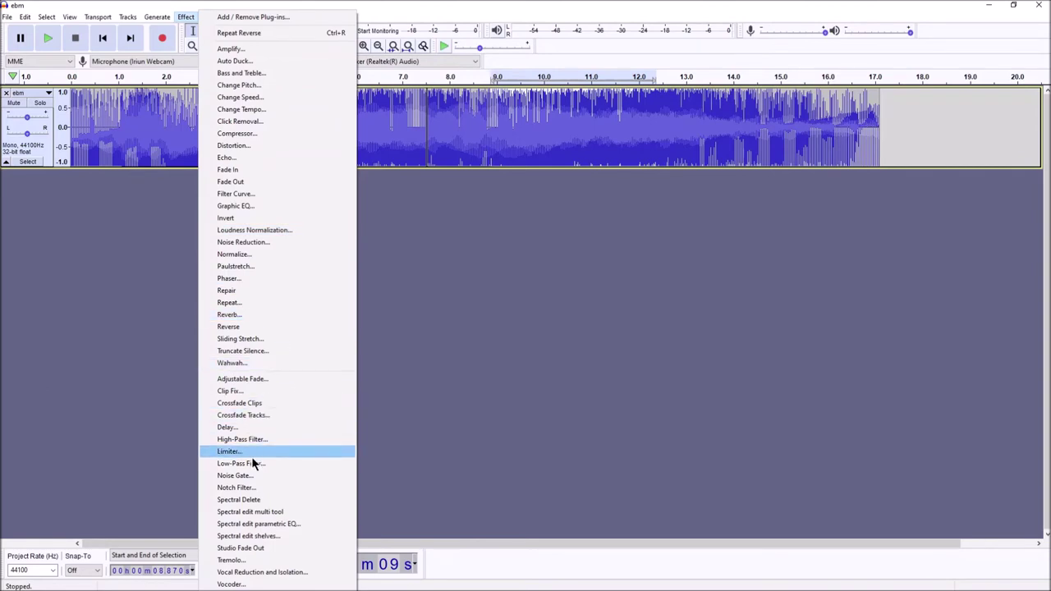
click(231, 363)
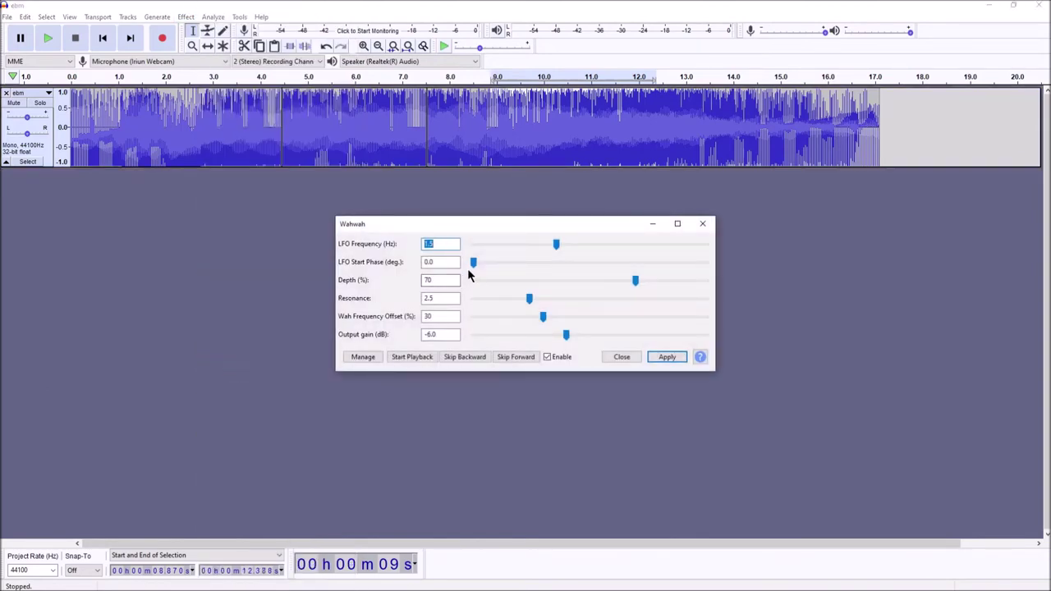
drag(472, 267, 609, 271)
drag(535, 304, 619, 300)
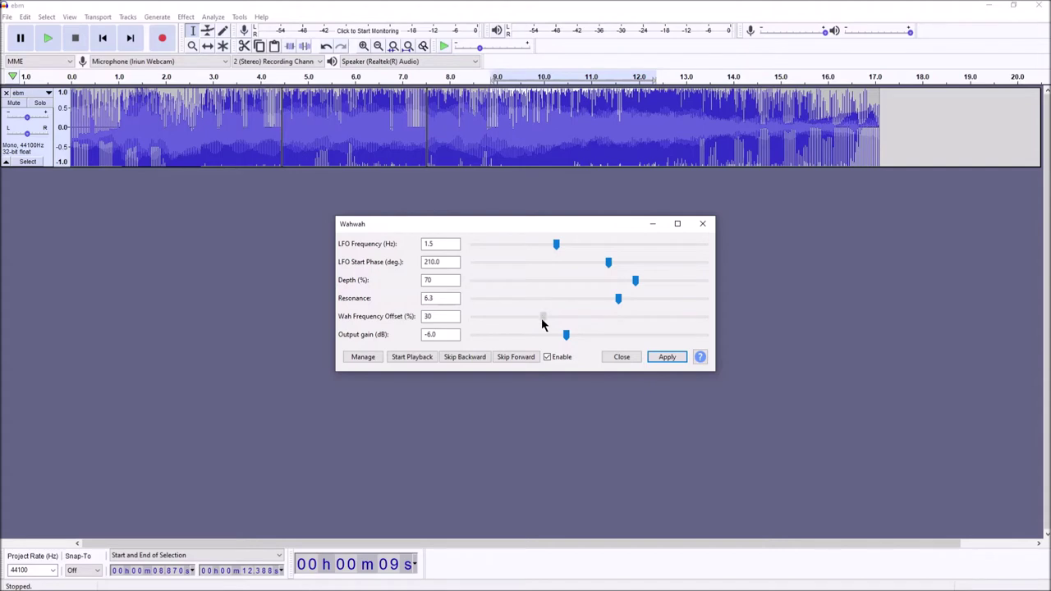
mouse_move(542, 325)
mouse_down()
mouse_move(606, 326)
mouse_move(591, 345)
mouse_move(642, 341)
mouse_up()
click(664, 359)
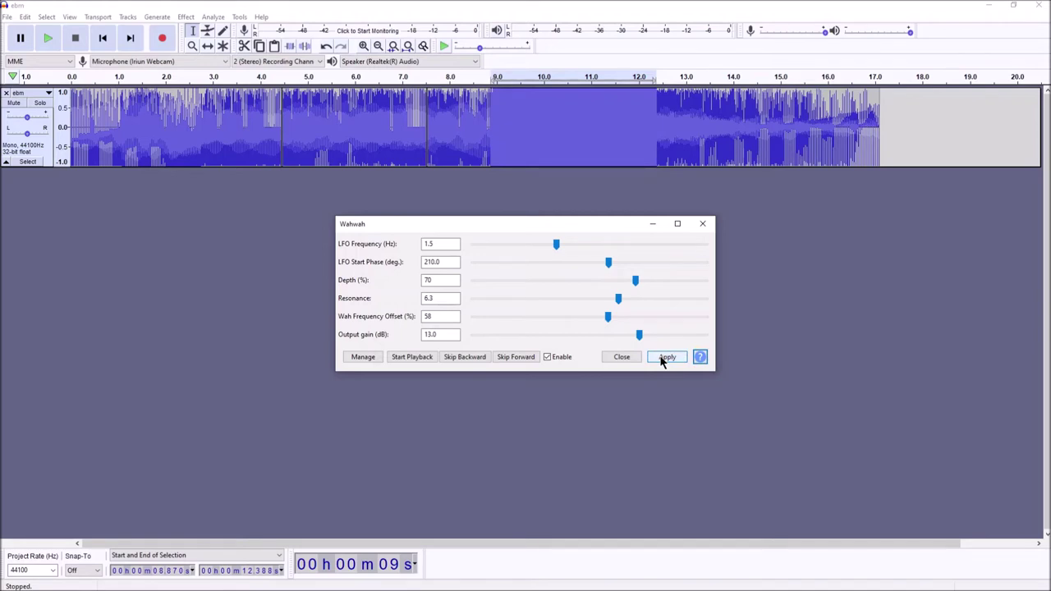
click(706, 226)
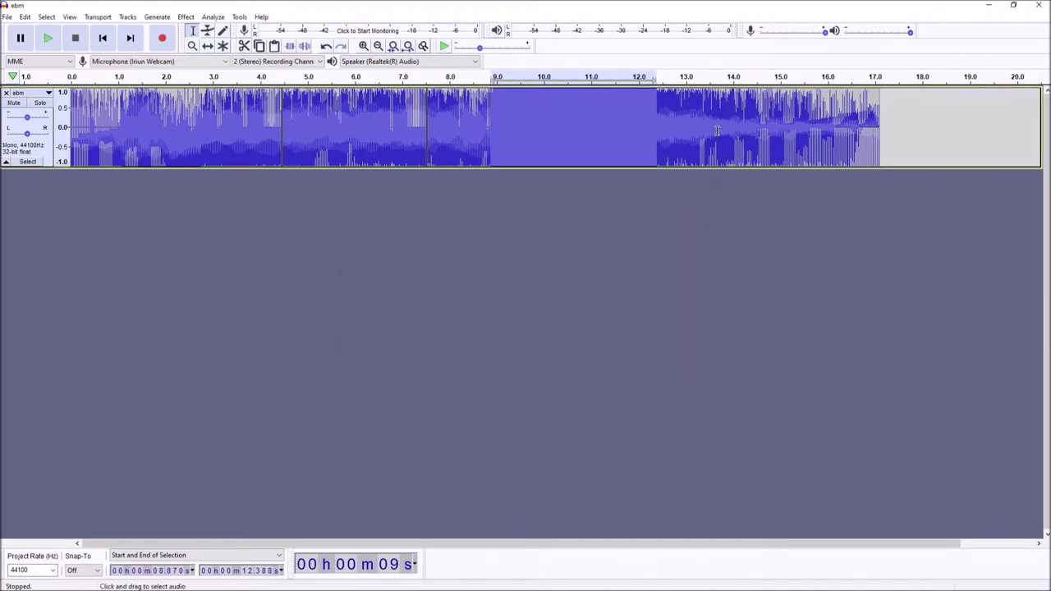
drag(718, 135, 804, 124)
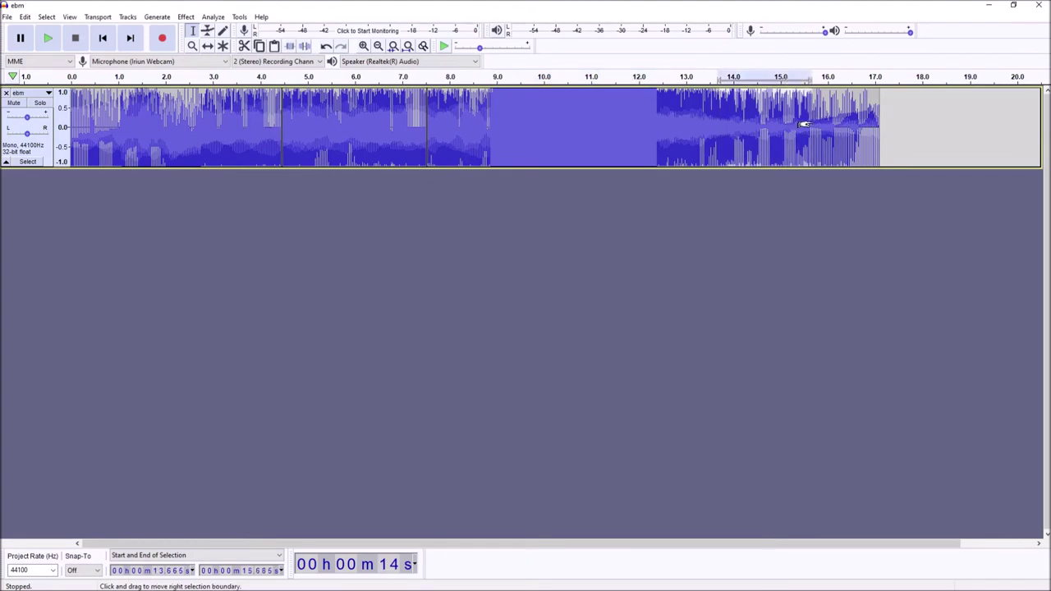
- Apply Rectifier Distortion with amount 100 to the 13.665–15.685 s selection
click(188, 17)
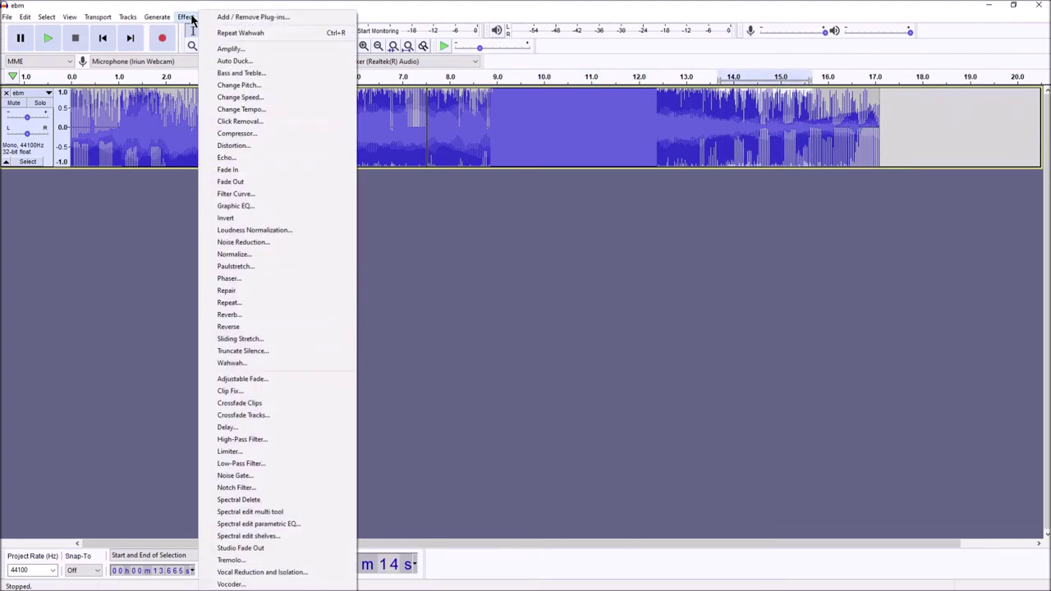
click(261, 147)
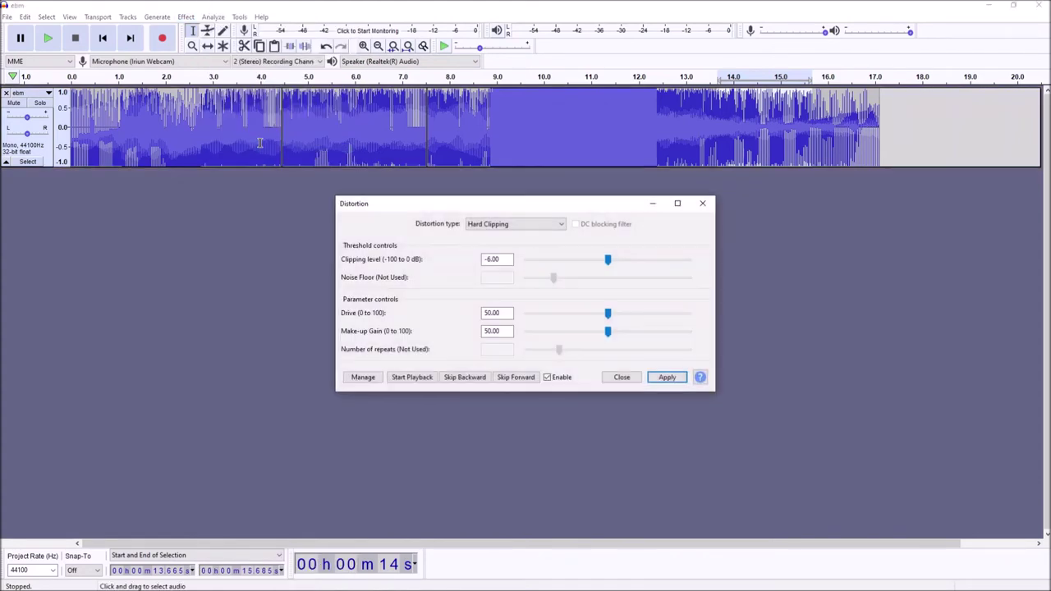
click(534, 224)
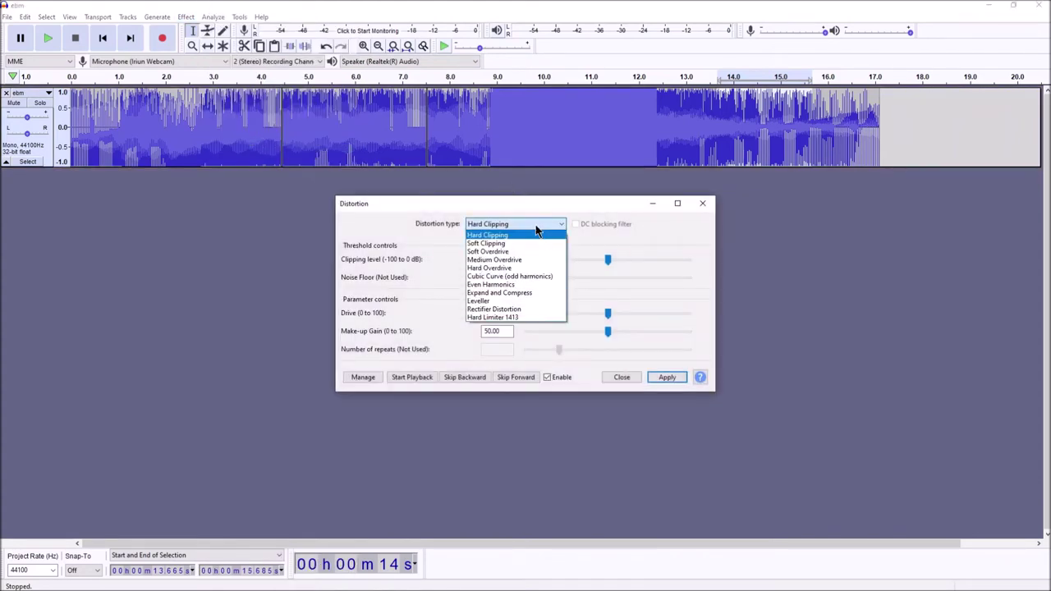
click(542, 310)
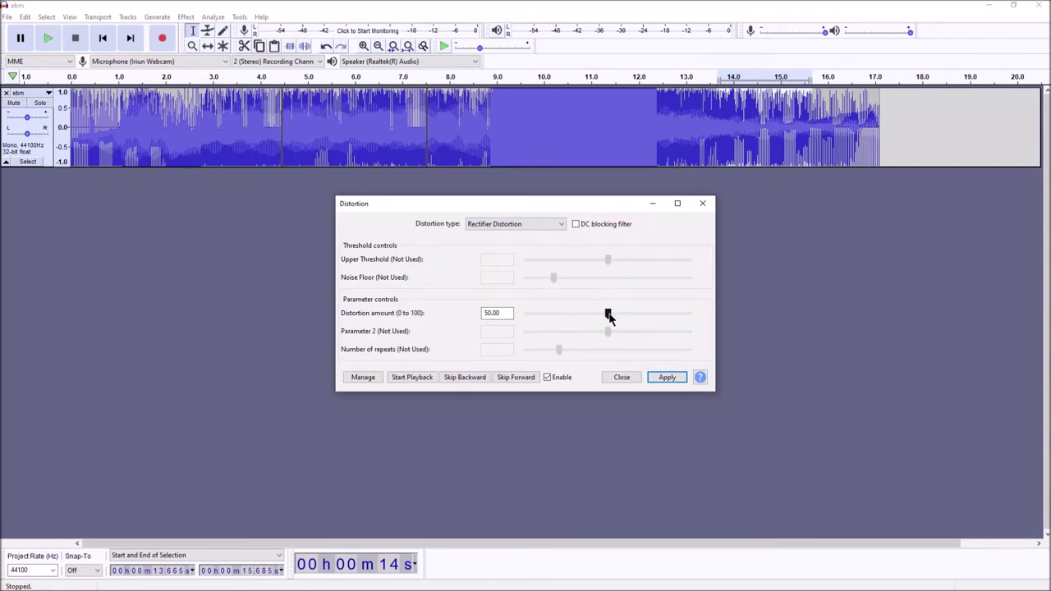
drag(607, 315, 690, 309)
click(666, 378)
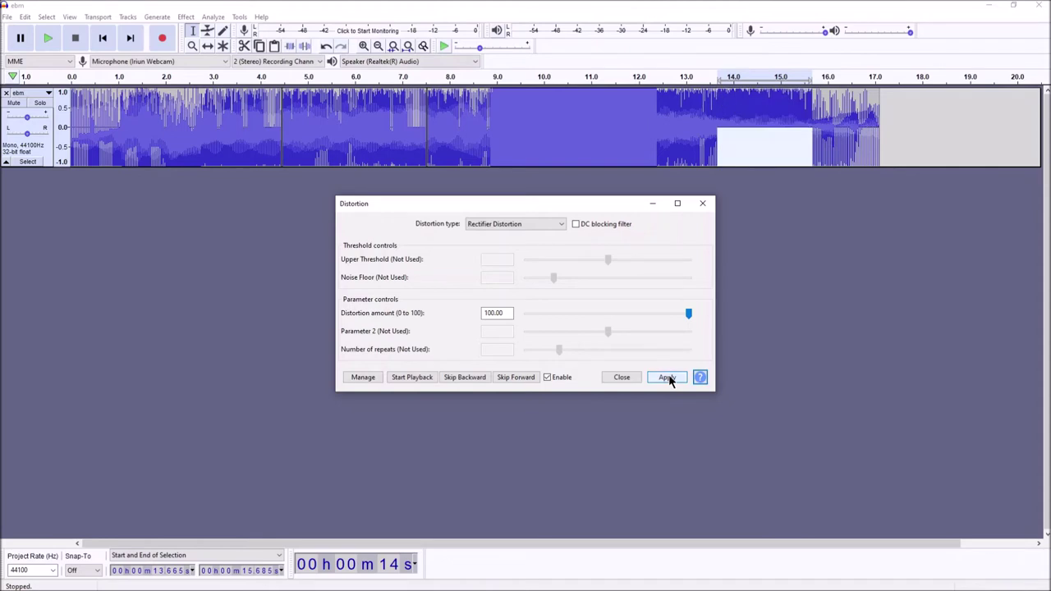
click(622, 377)
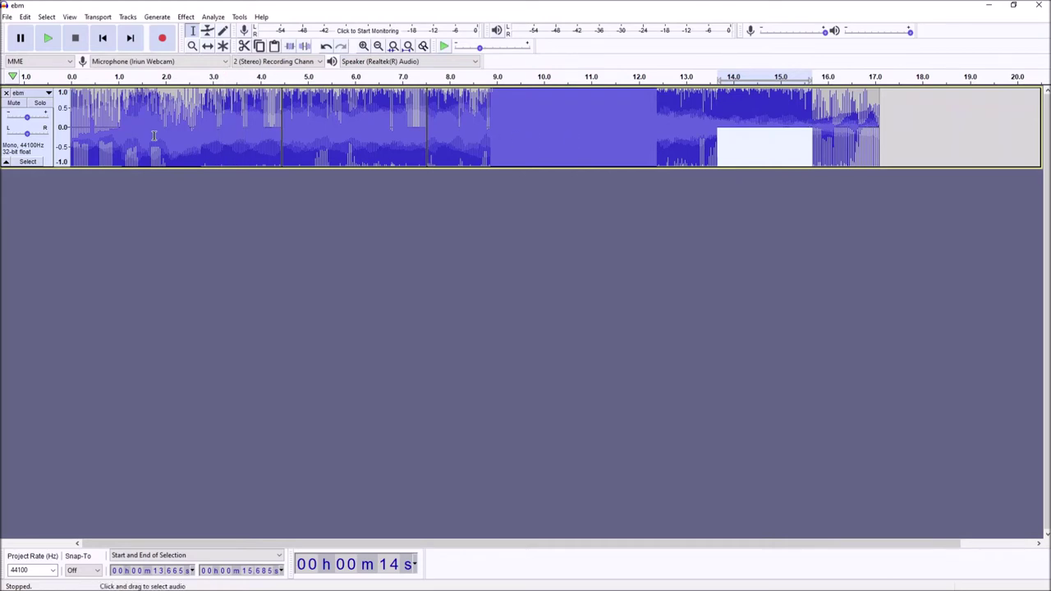
- Export as Other uncompressed files, RAW (header-less), U-Law, saving ebm.raw with empty metadata
click(7, 17)
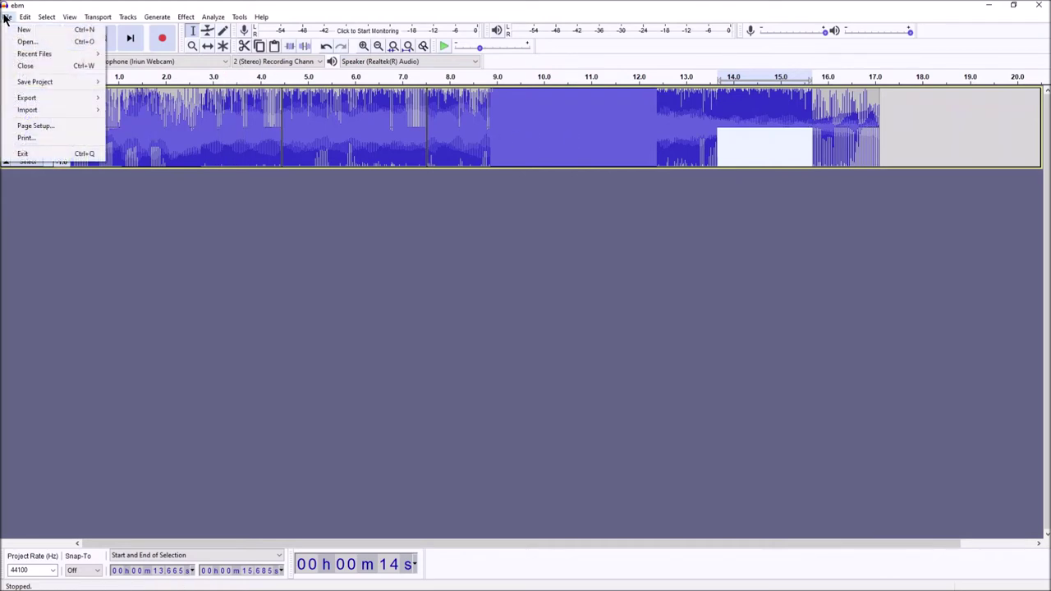
mouse_move(42, 100)
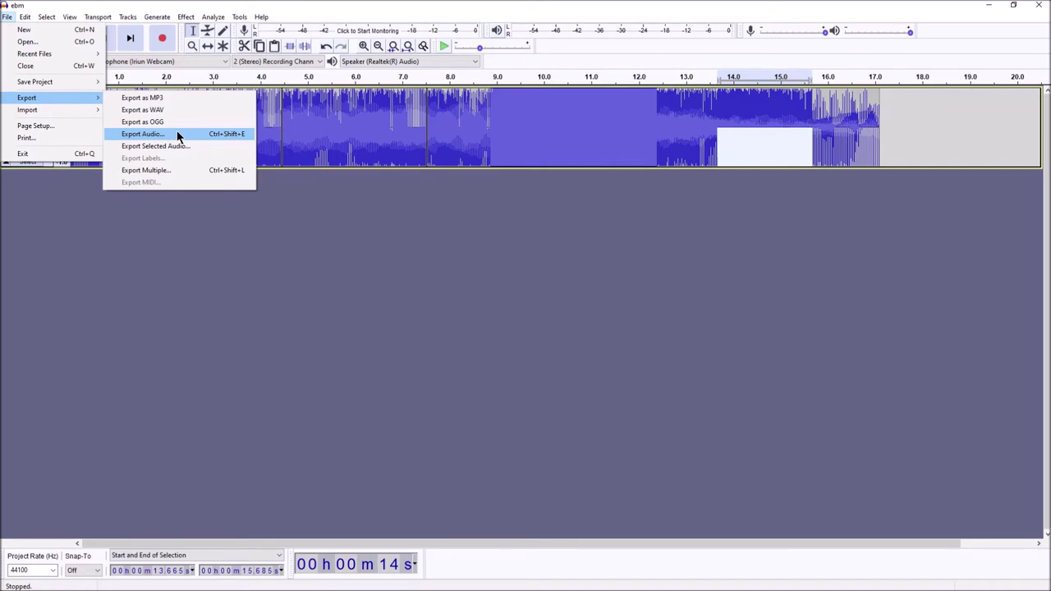
click(177, 136)
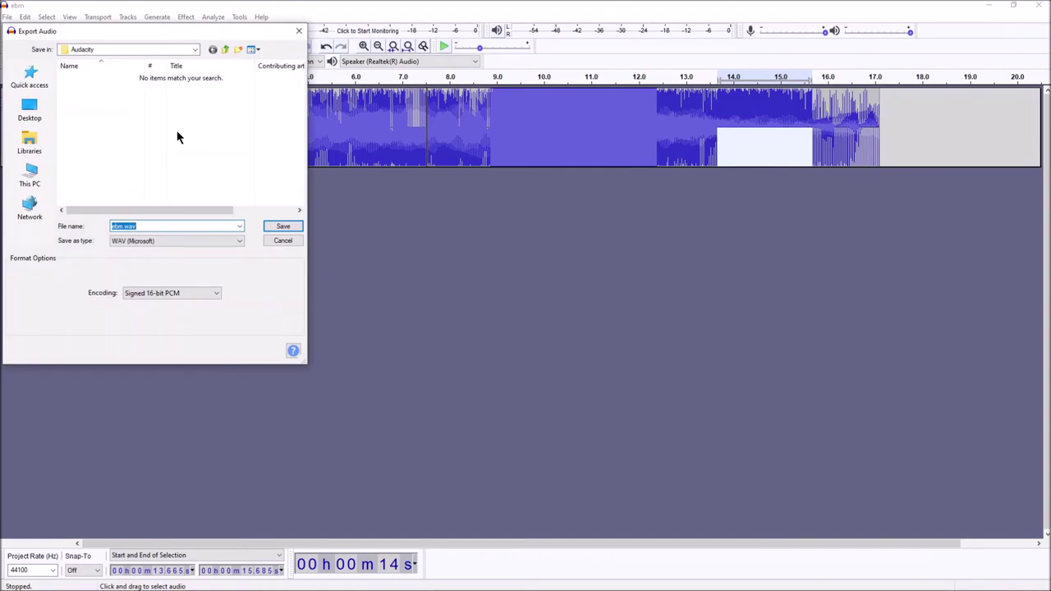
click(203, 241)
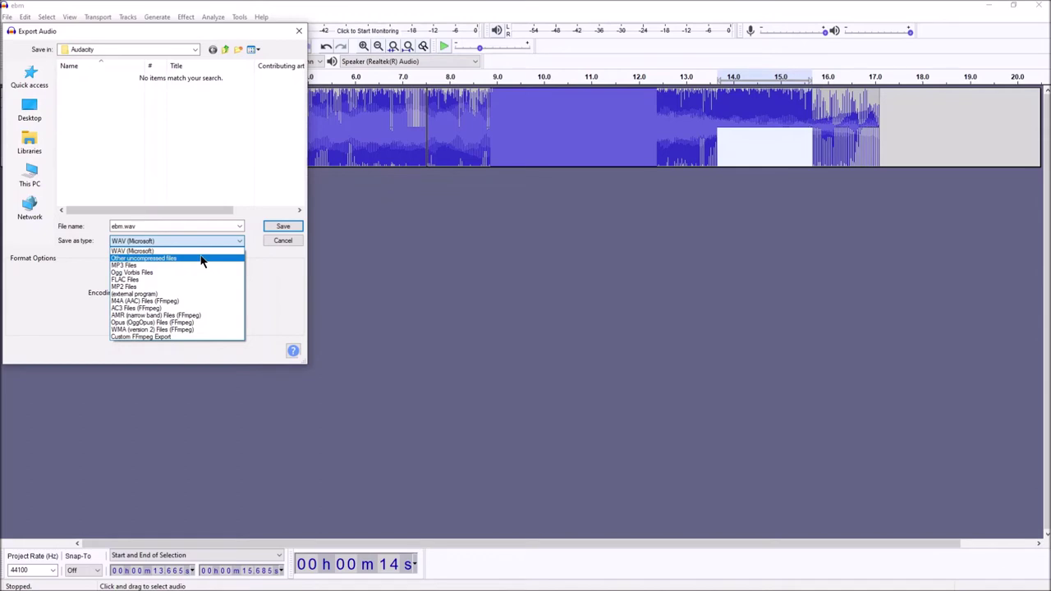
click(201, 259)
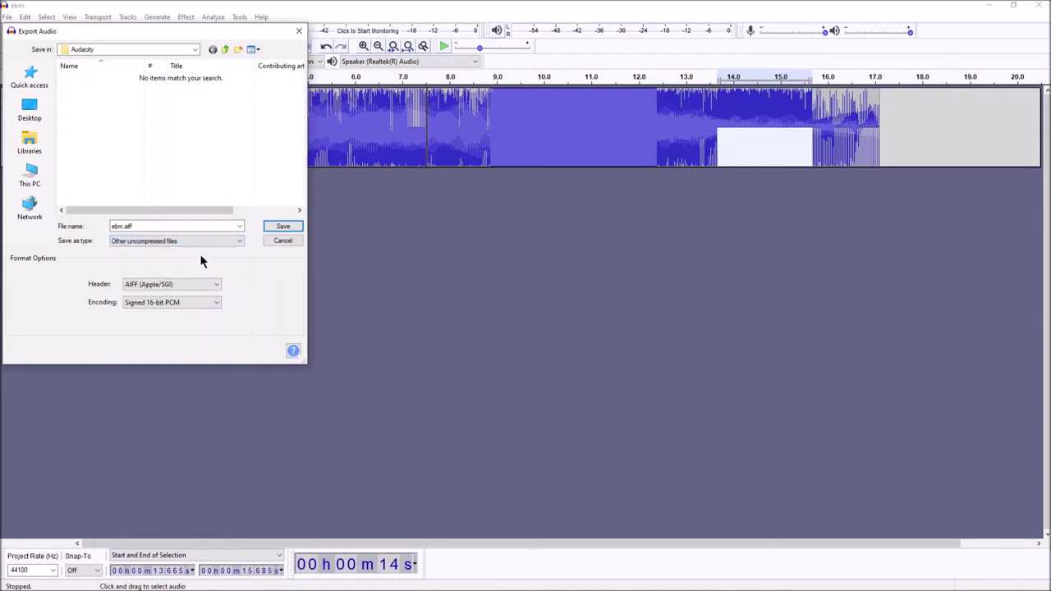
click(193, 285)
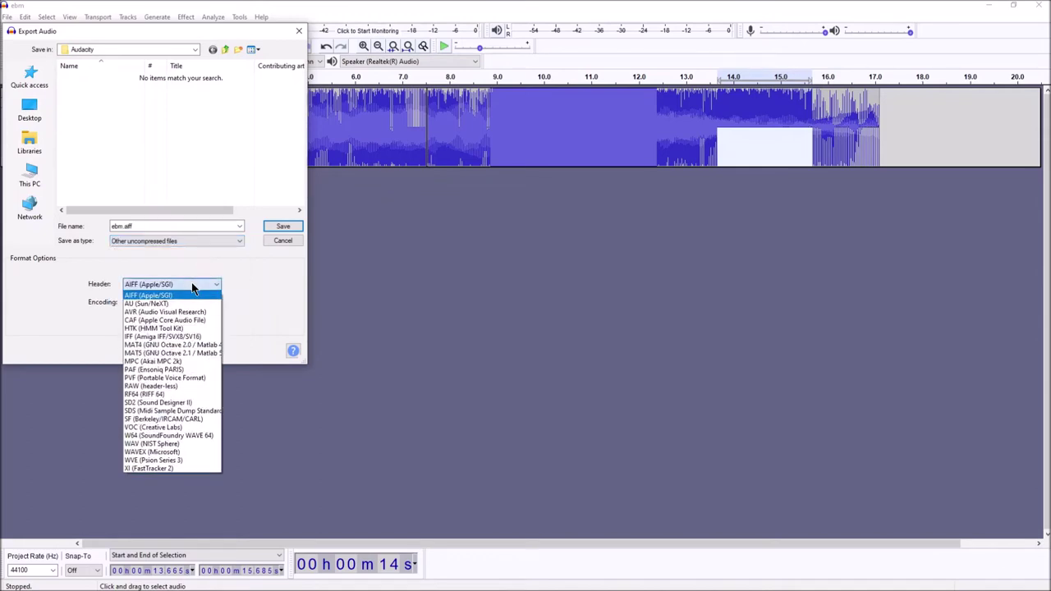
click(172, 386)
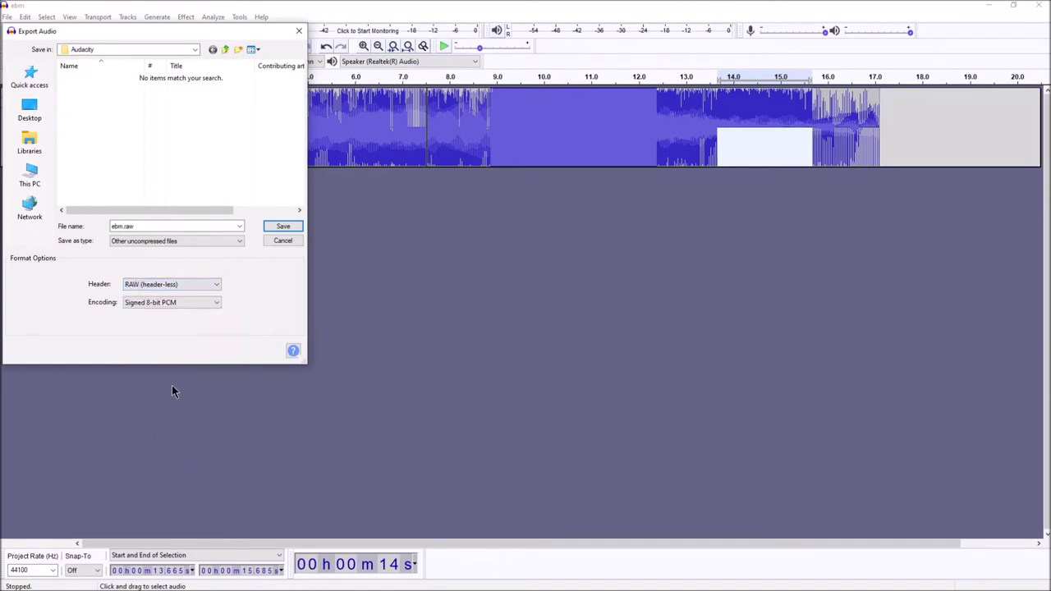
click(153, 303)
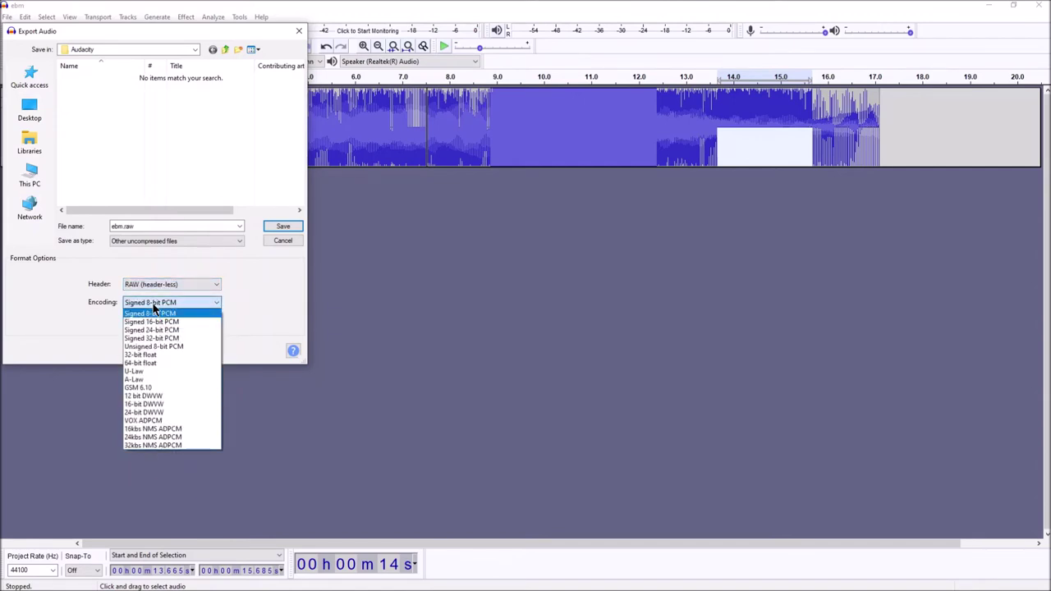
click(156, 371)
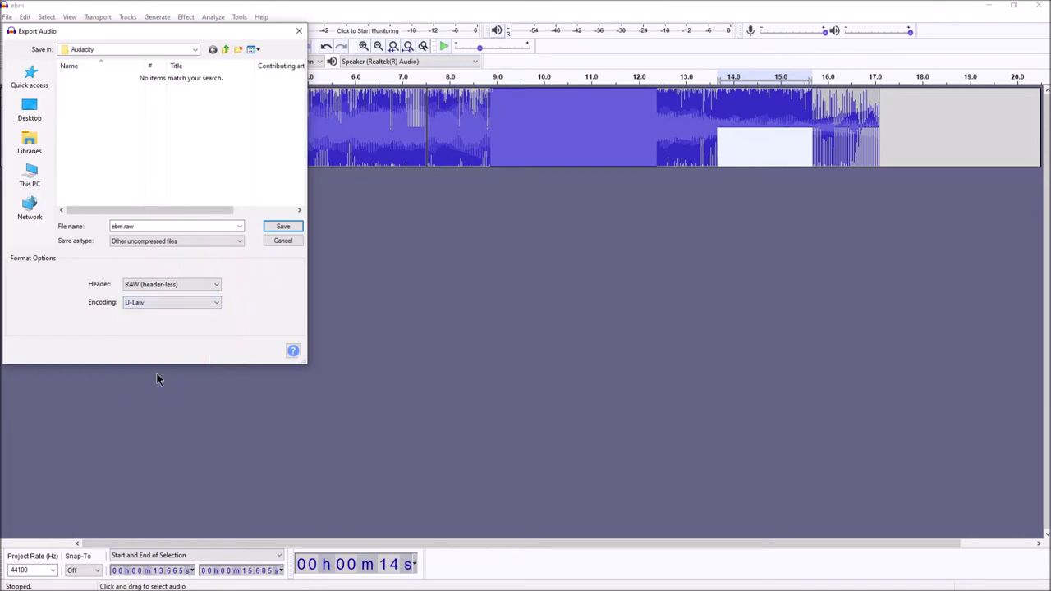
click(280, 228)
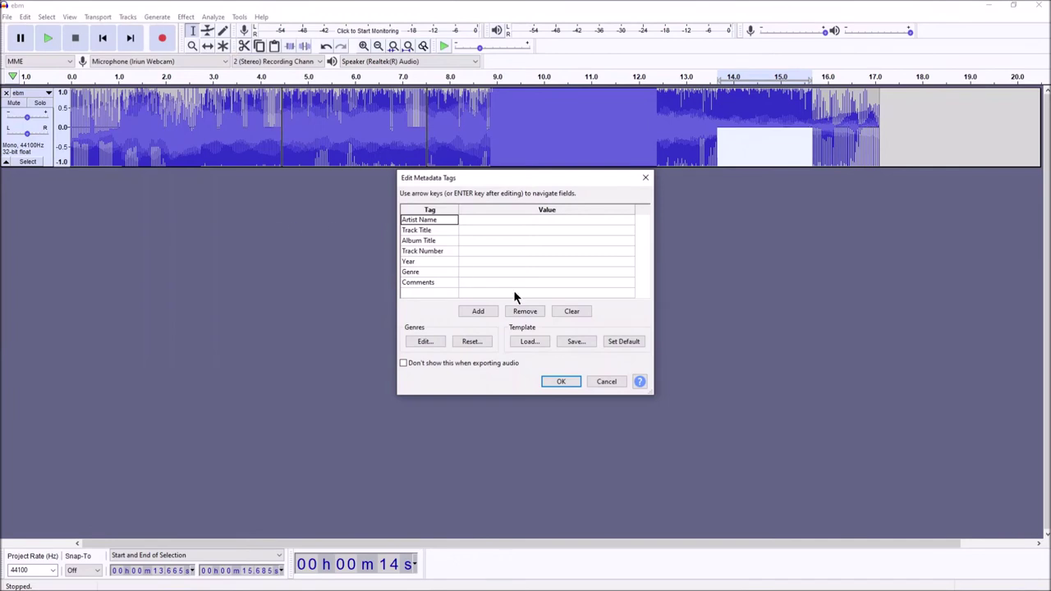
click(563, 382)
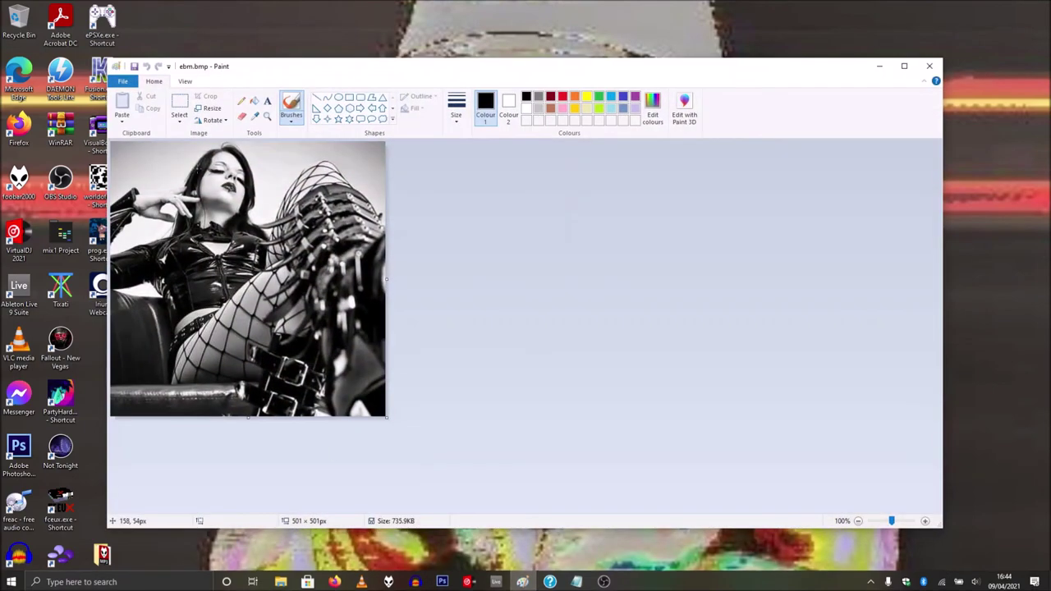
- From Paint's Open dialog, search This PC for 'ebm.' to bring up the glitched ebm.raw picture
click(123, 81)
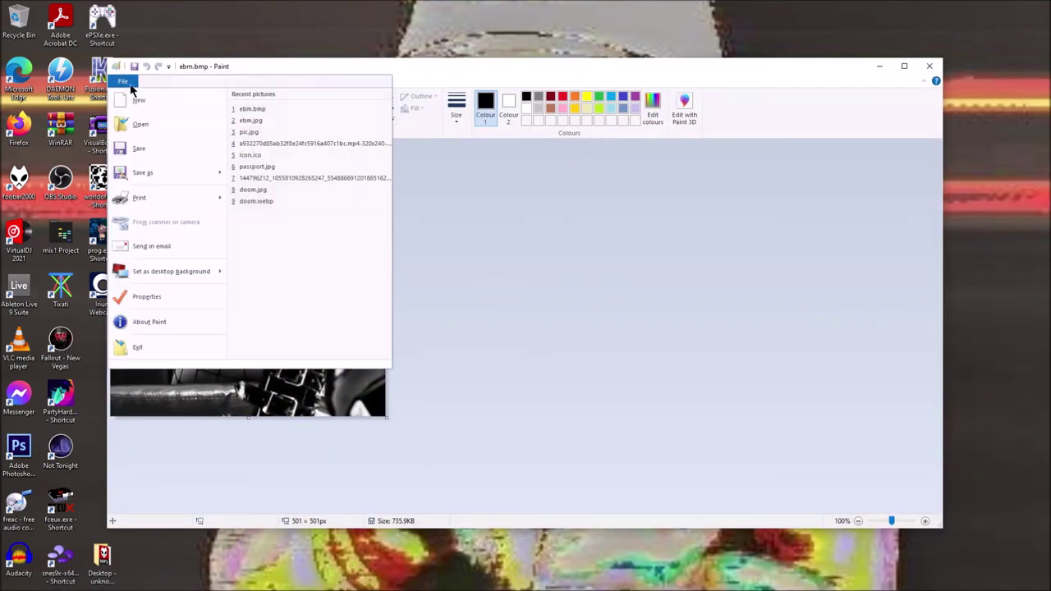
click(136, 123)
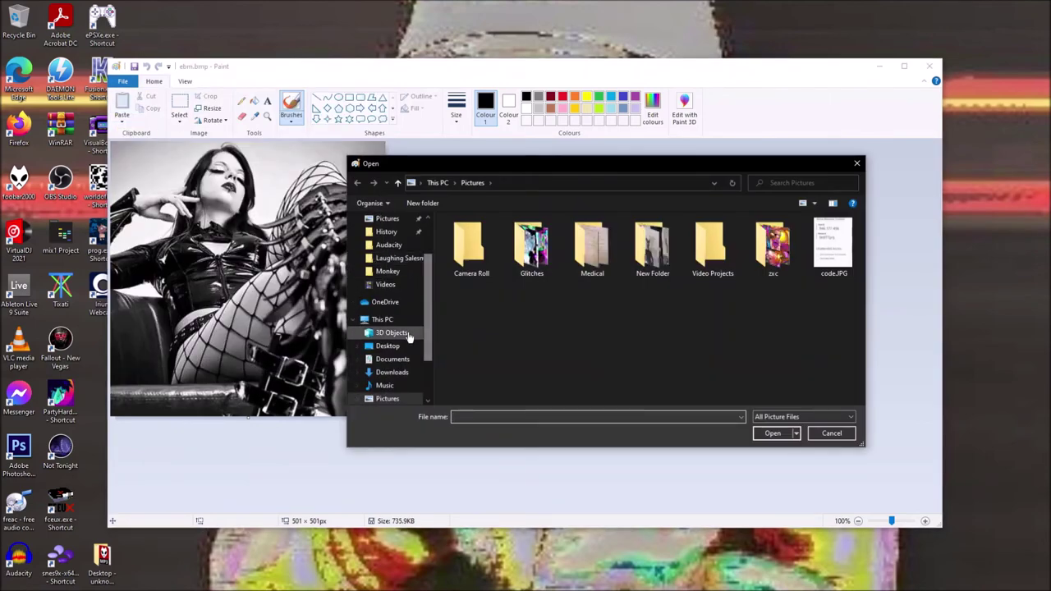
click(400, 375)
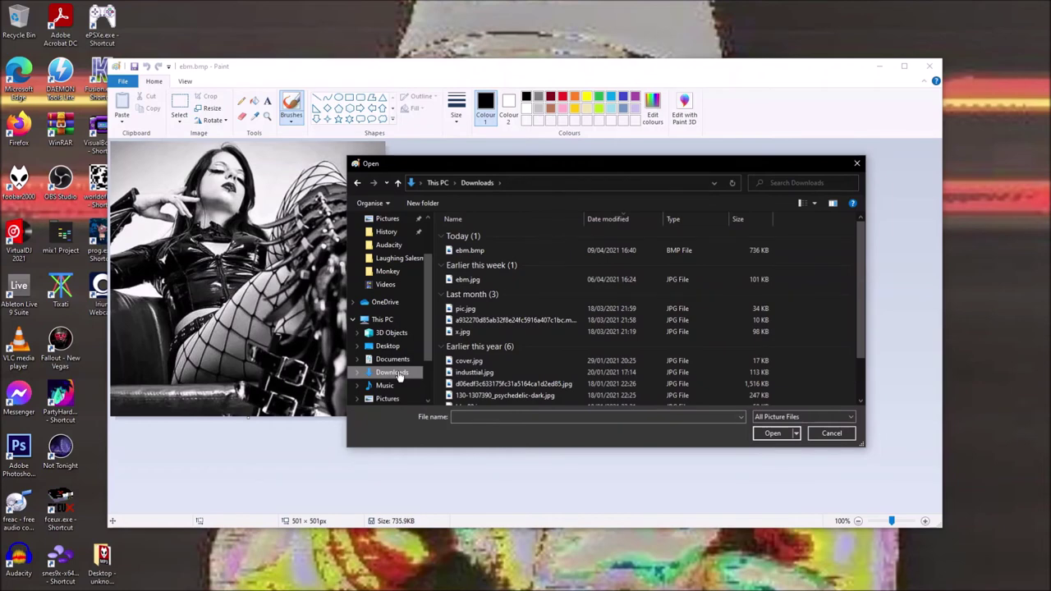
click(382, 319)
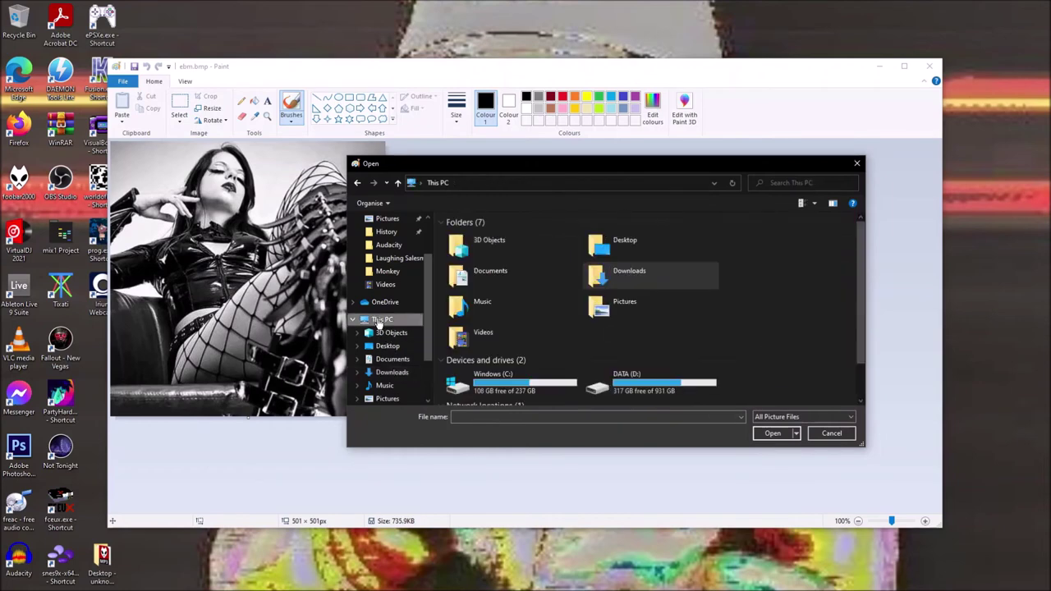
click(775, 187)
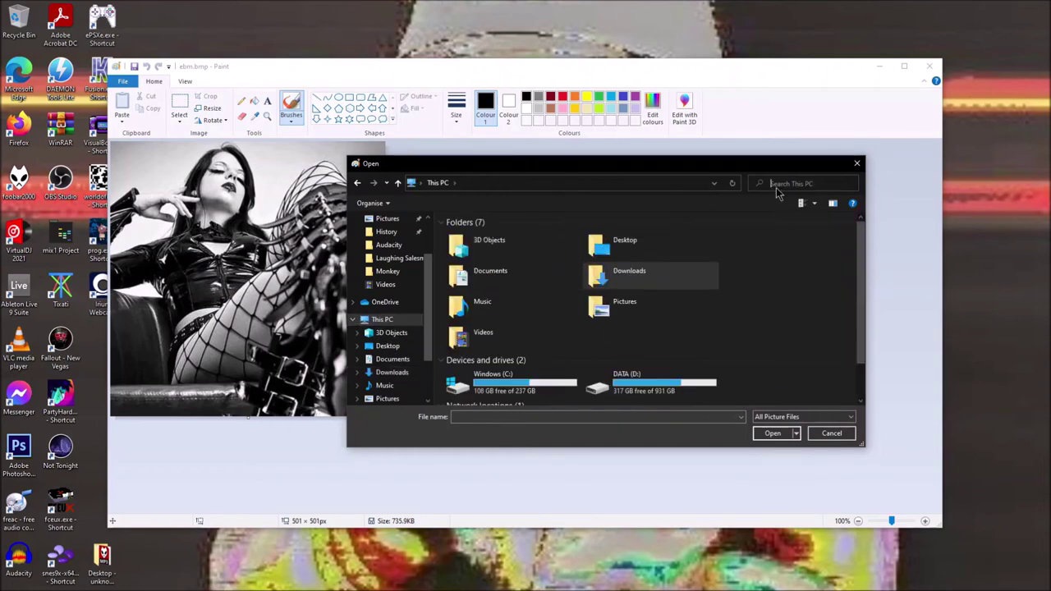
text(ebm)
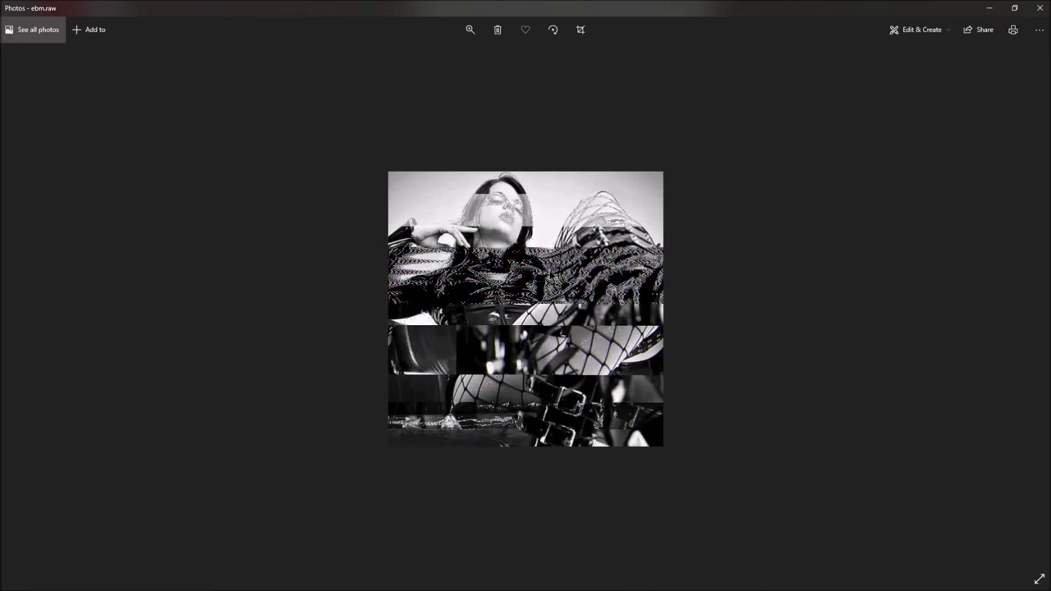
- Zoom into the glitched ebm.raw image in Photos, then close the viewer
click(468, 34)
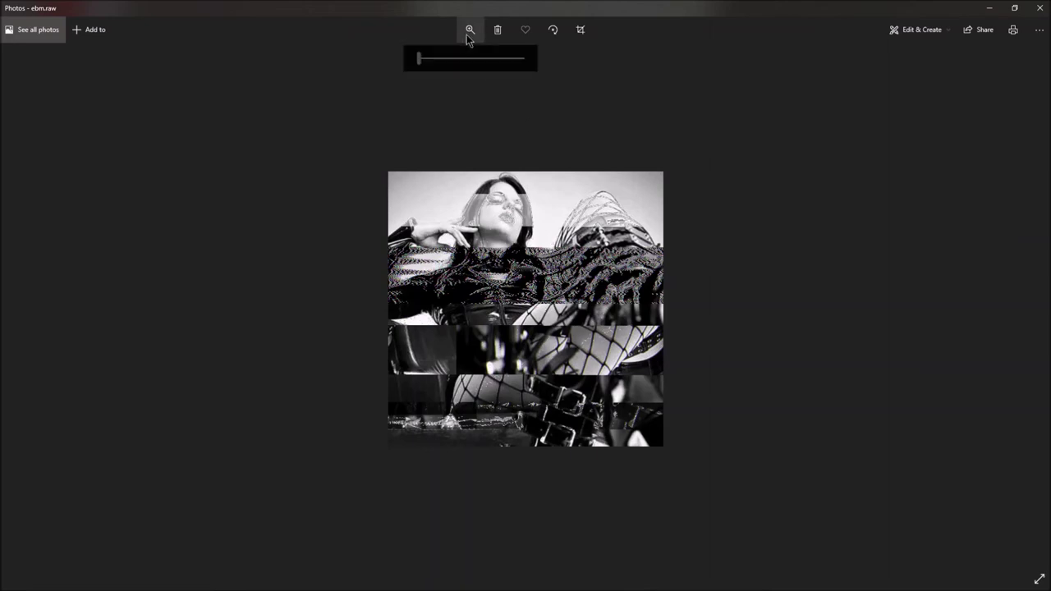
drag(419, 62, 454, 70)
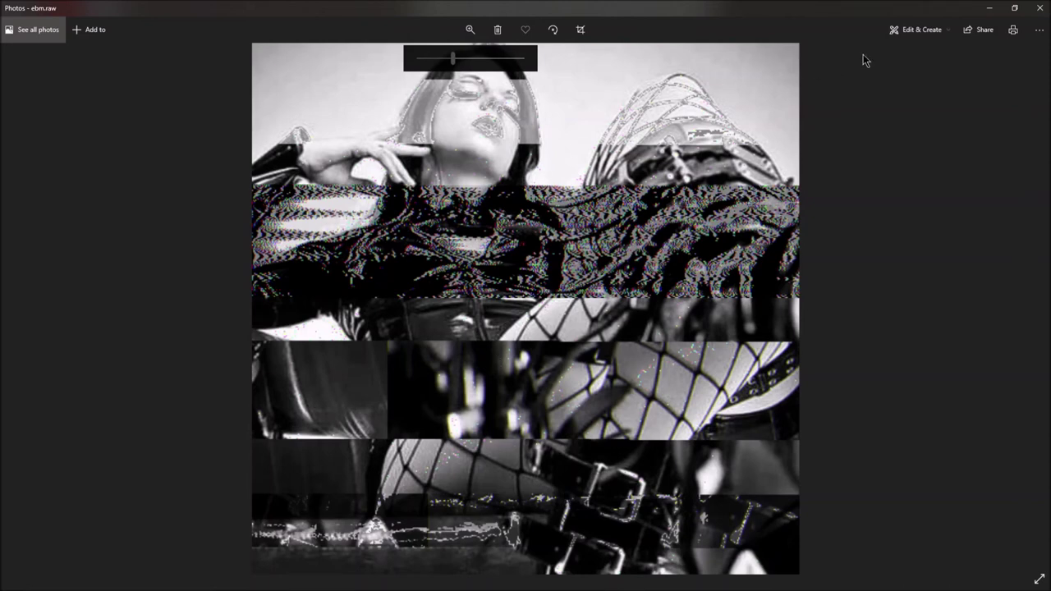
click(1038, 9)
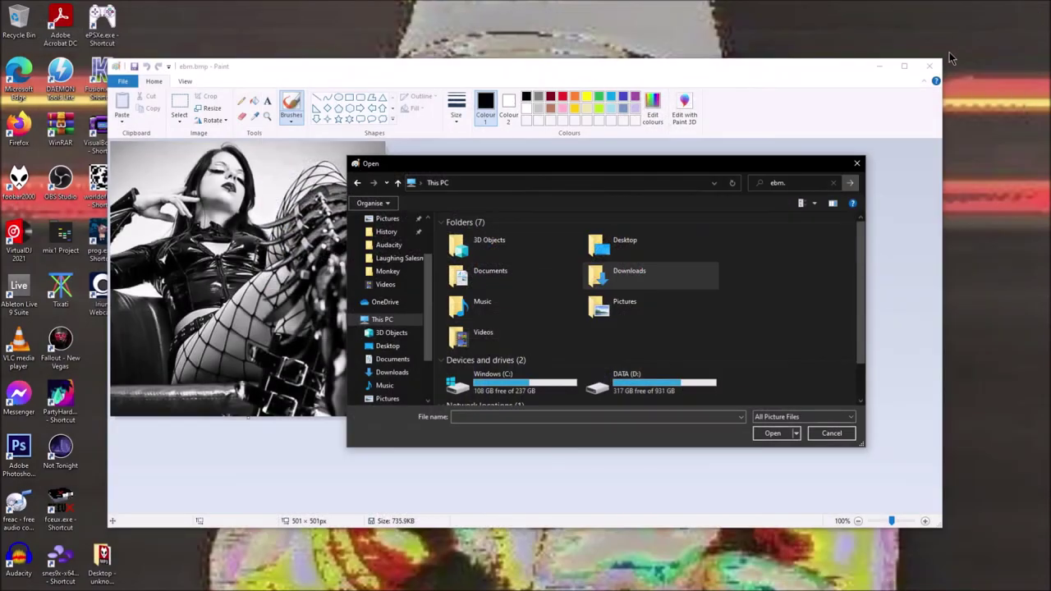
- Cancel Paint's Open dialog, restore the Videos folder window, and switch back to Audacity
click(858, 162)
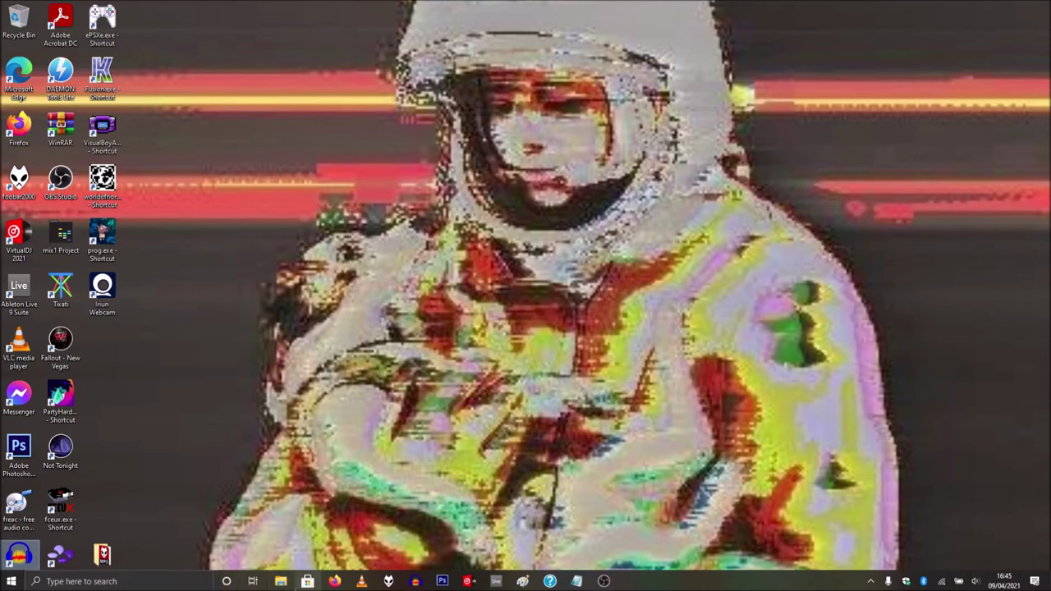
click(281, 582)
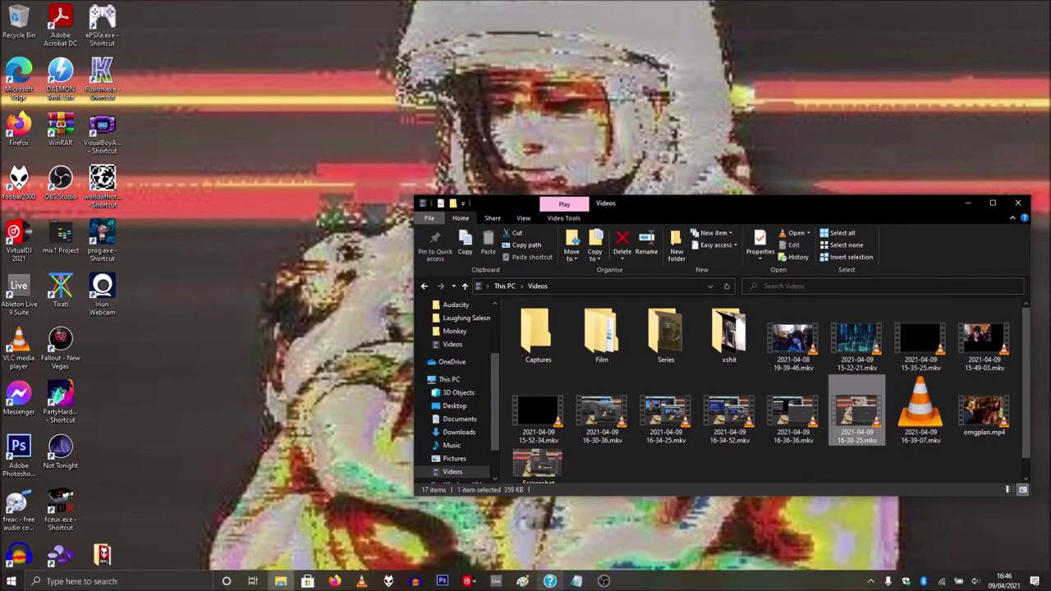
click(414, 582)
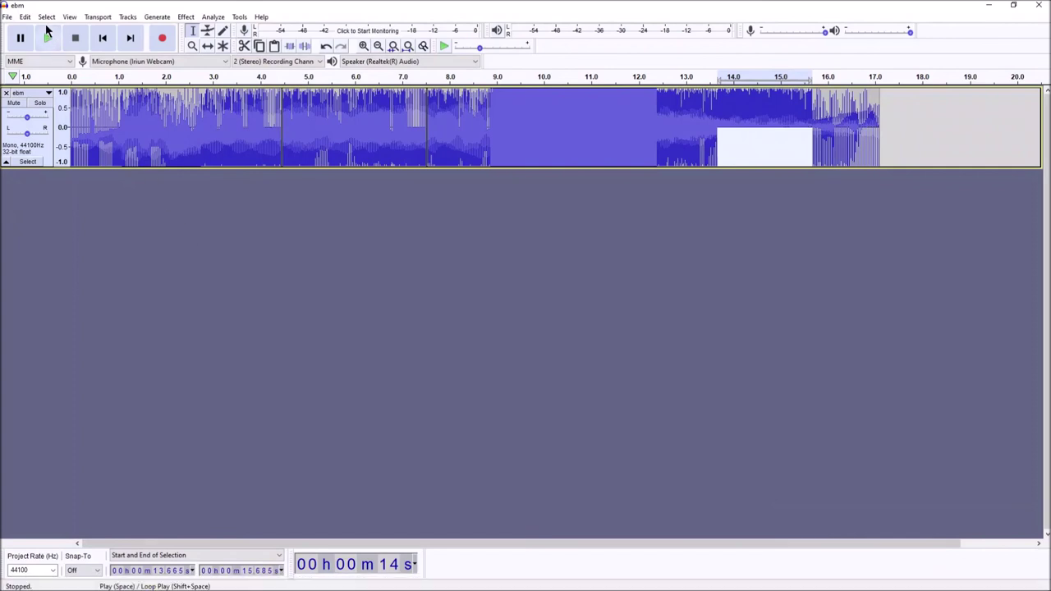
- Play the glitched track, then replay it from 2.589 s
click(48, 37)
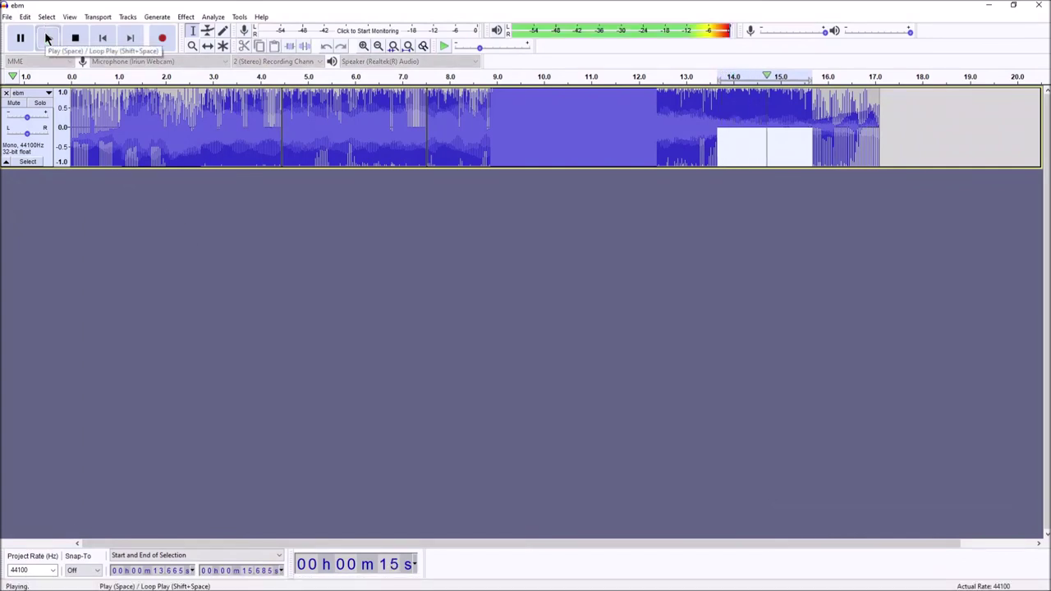
click(193, 119)
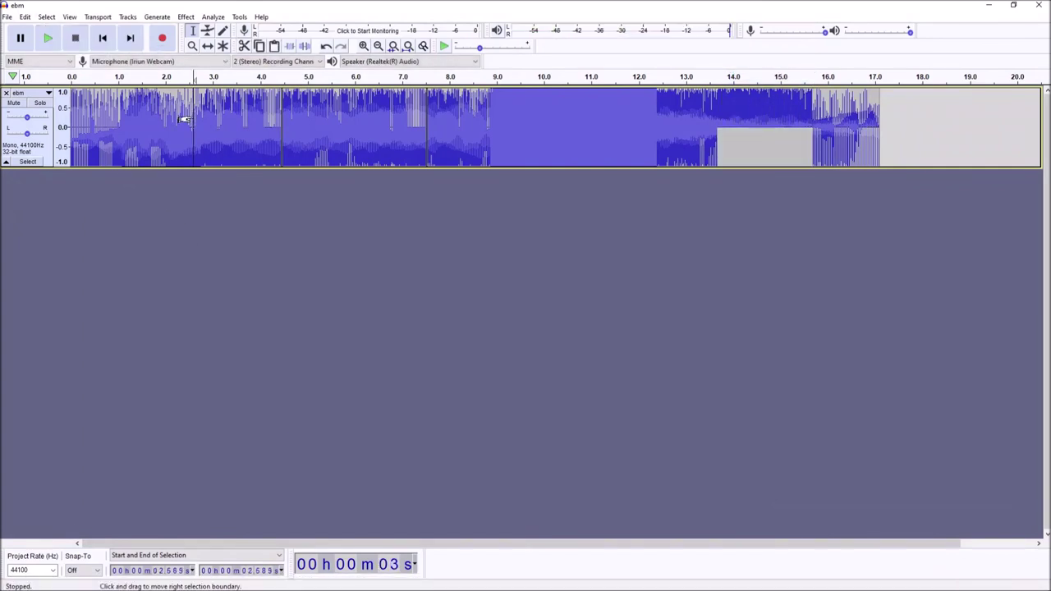
click(47, 39)
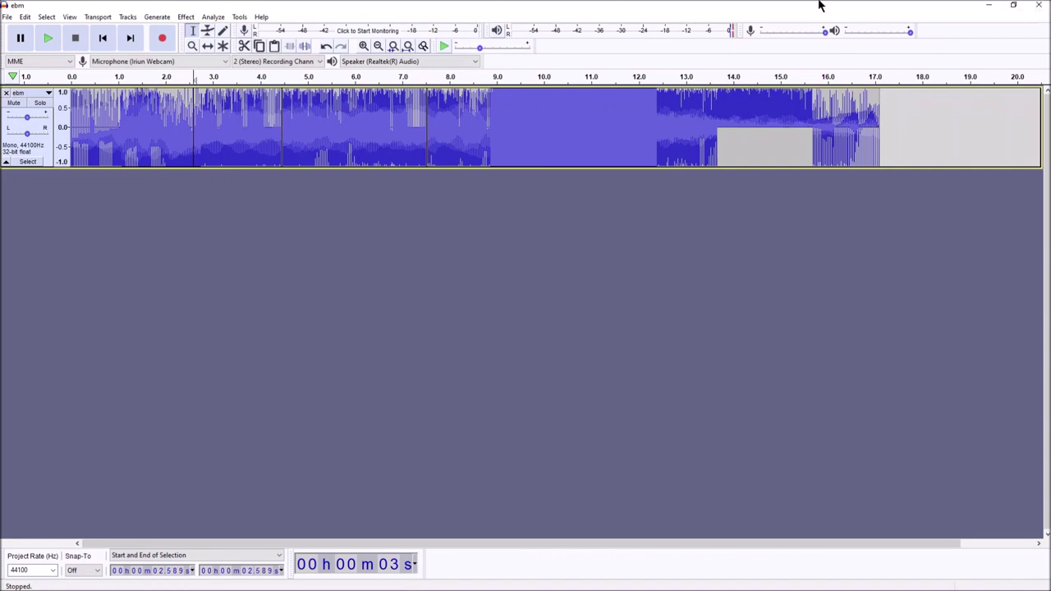
- Quit Audacity without saving changes to the ebm project
click(1043, 5)
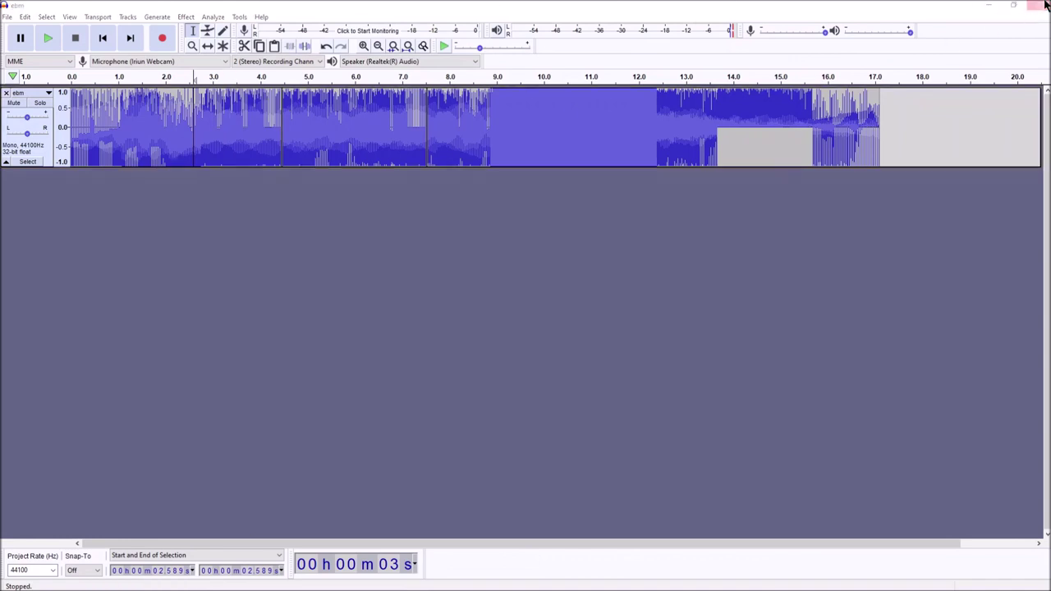
click(549, 297)
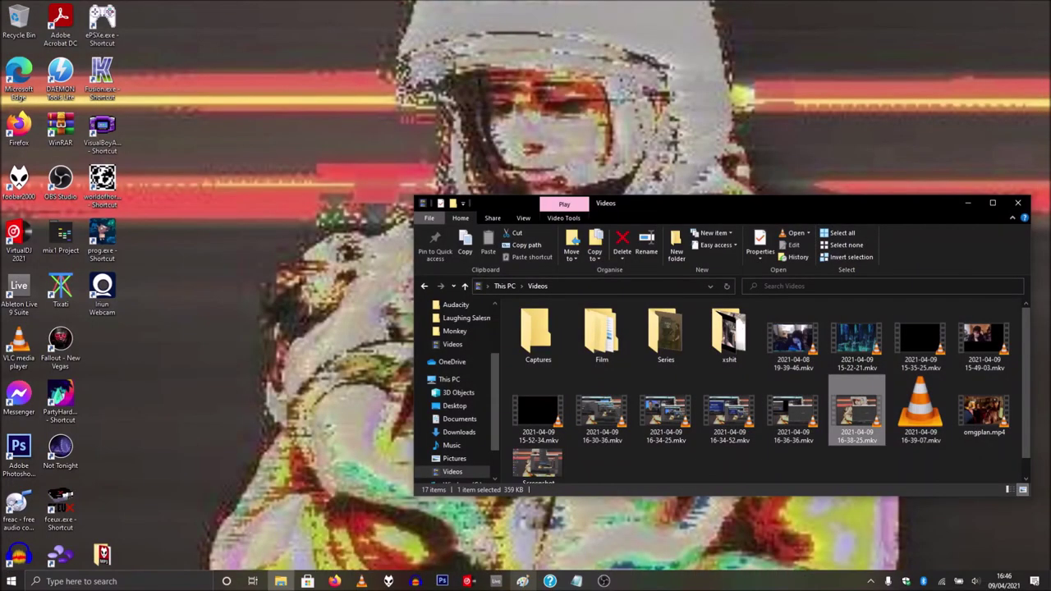
mouse_move(602, 582)
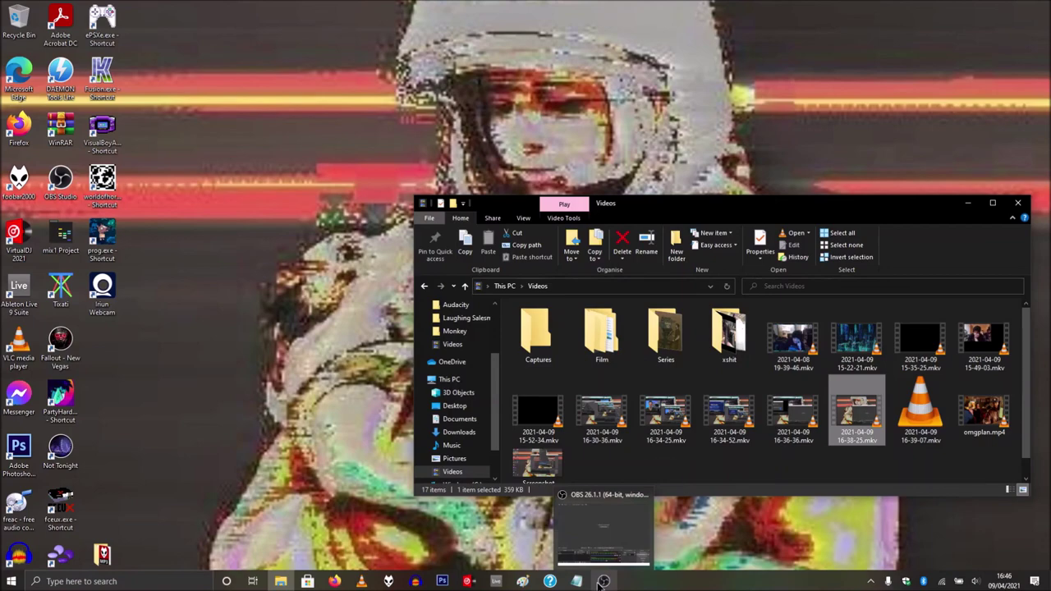